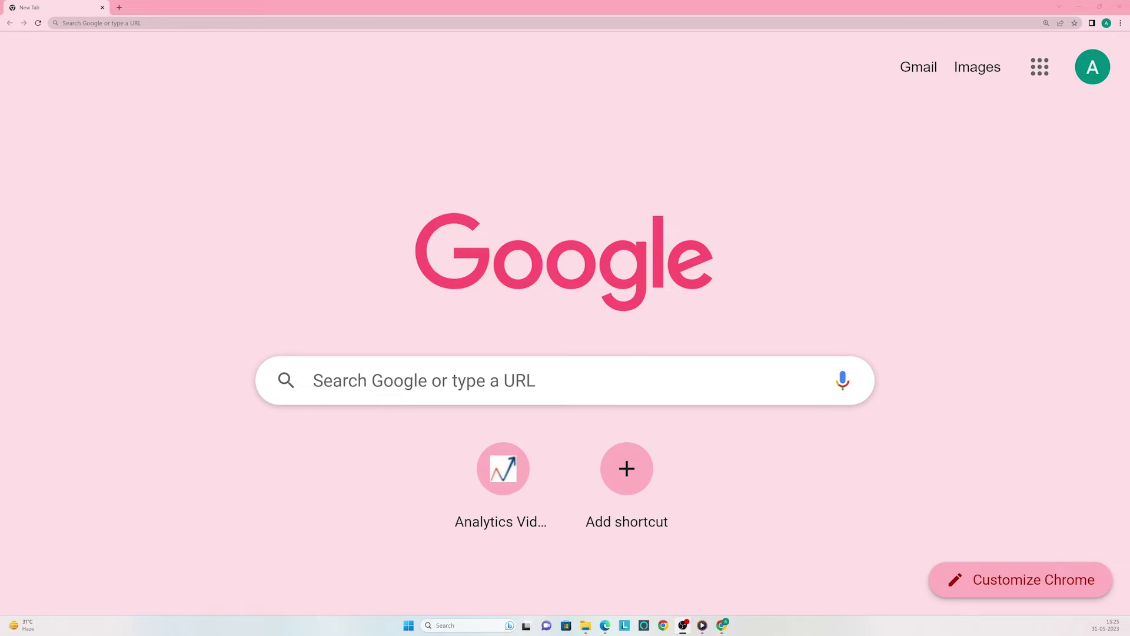
Load chat.openai.com in Chrome, autocompleted from 'chat.op'
type("chat.op")
key("End")
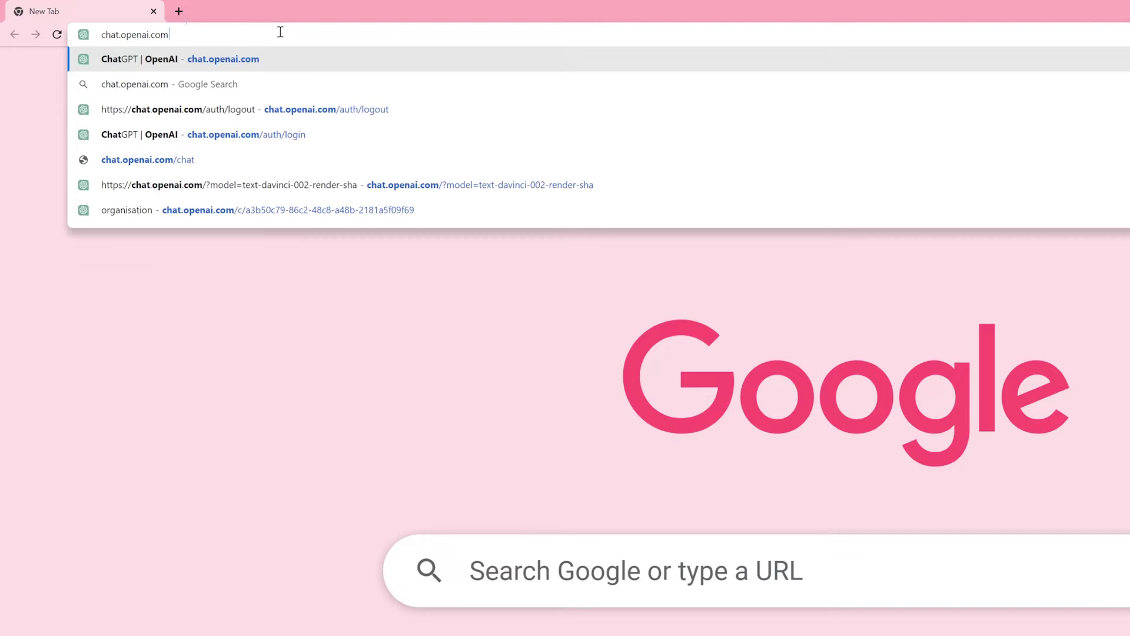
key("Return")
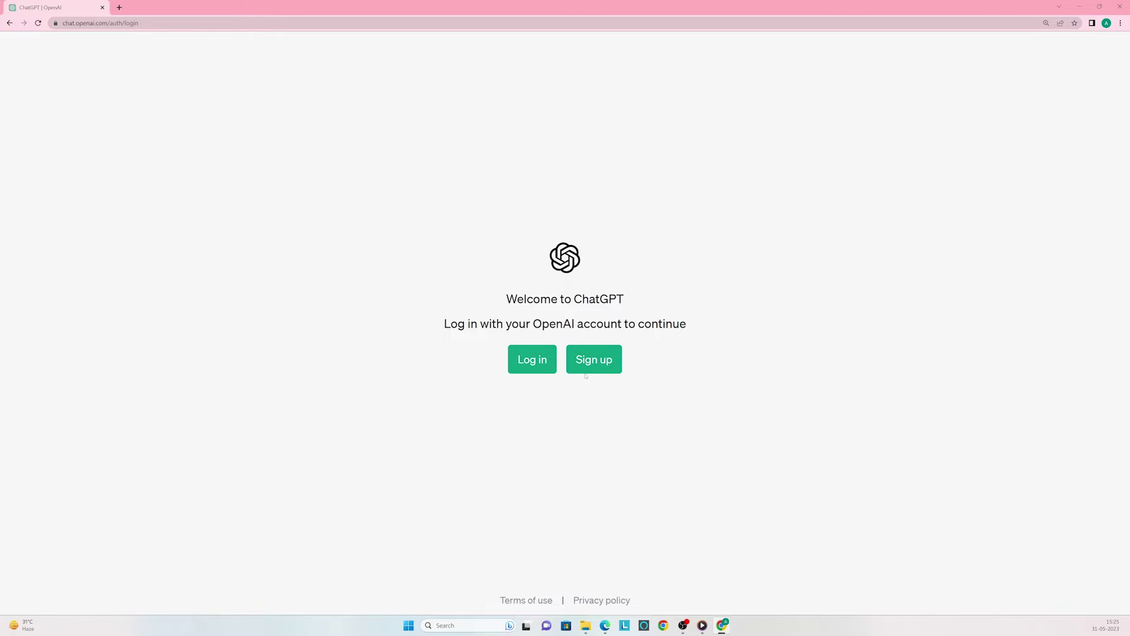
Log in to the ChatGPT account from the welcome page
left_click(554, 363)
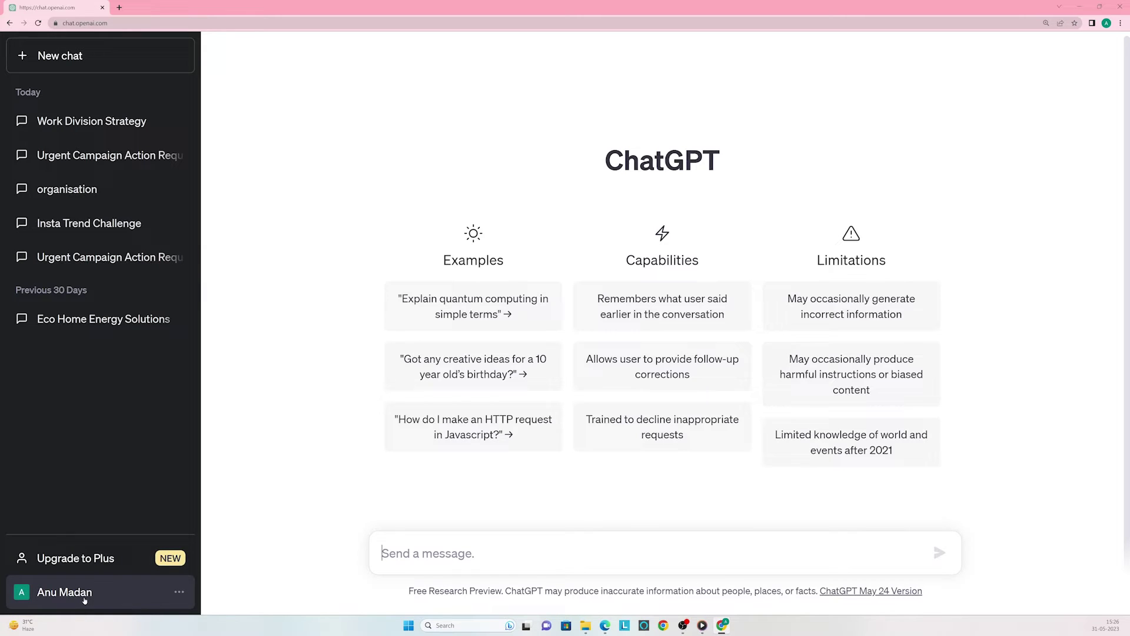
Show the account menu with Help & FAQ, Clear conversations, Settings and Log out
left_click(179, 594)
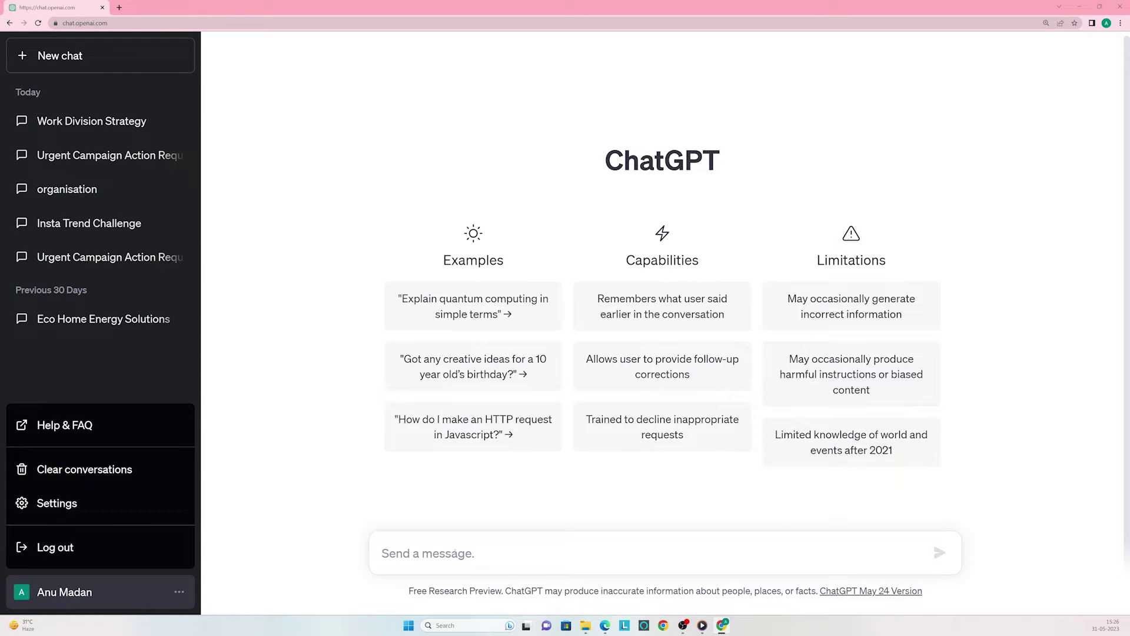
Dismiss the account menu to return to the plain ChatGPT start page
left_click(454, 554)
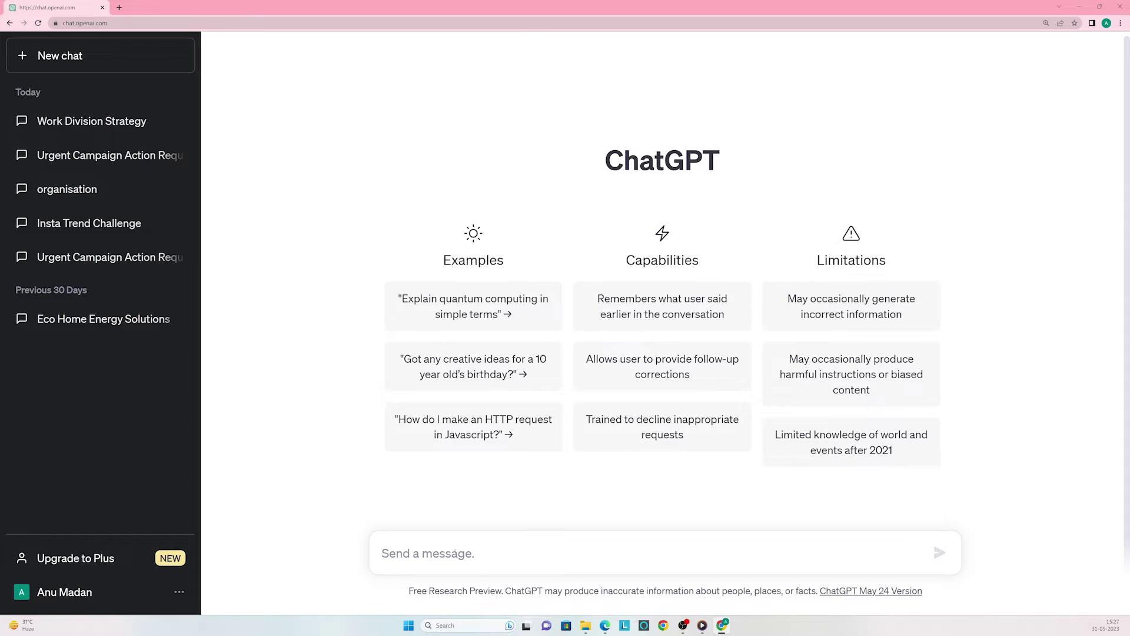
Ask ChatGPT to draft an urgent-action email to the marketing team about the upcoming campaign, then read the reply
type("Draft an email requesting an urgent action from the marketing team on the upcoming campaign")
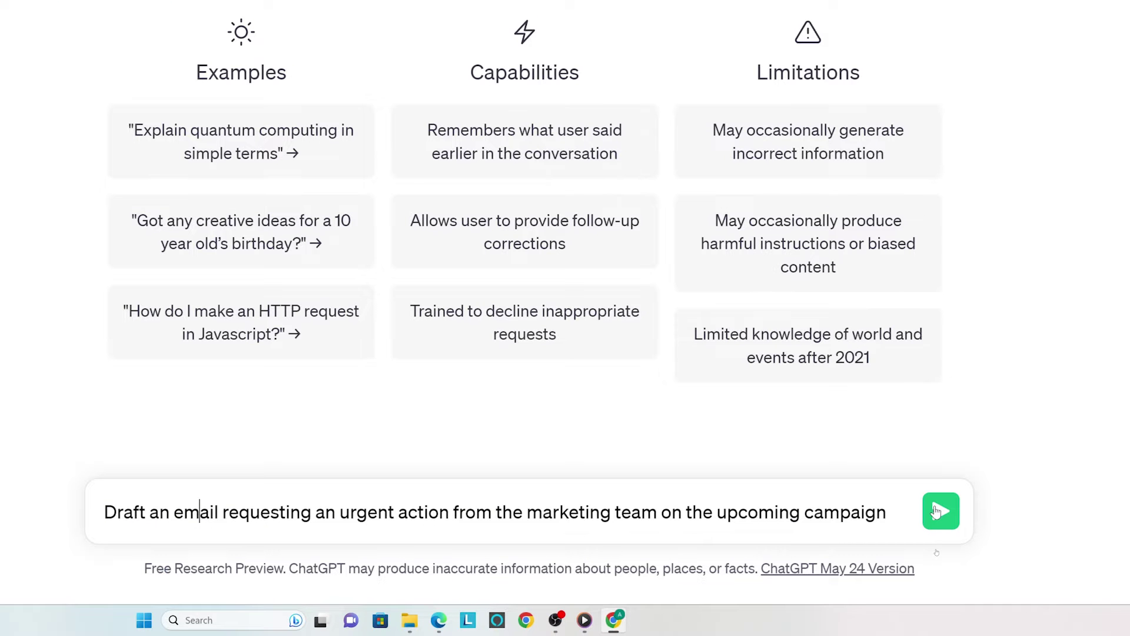
left_click(941, 511)
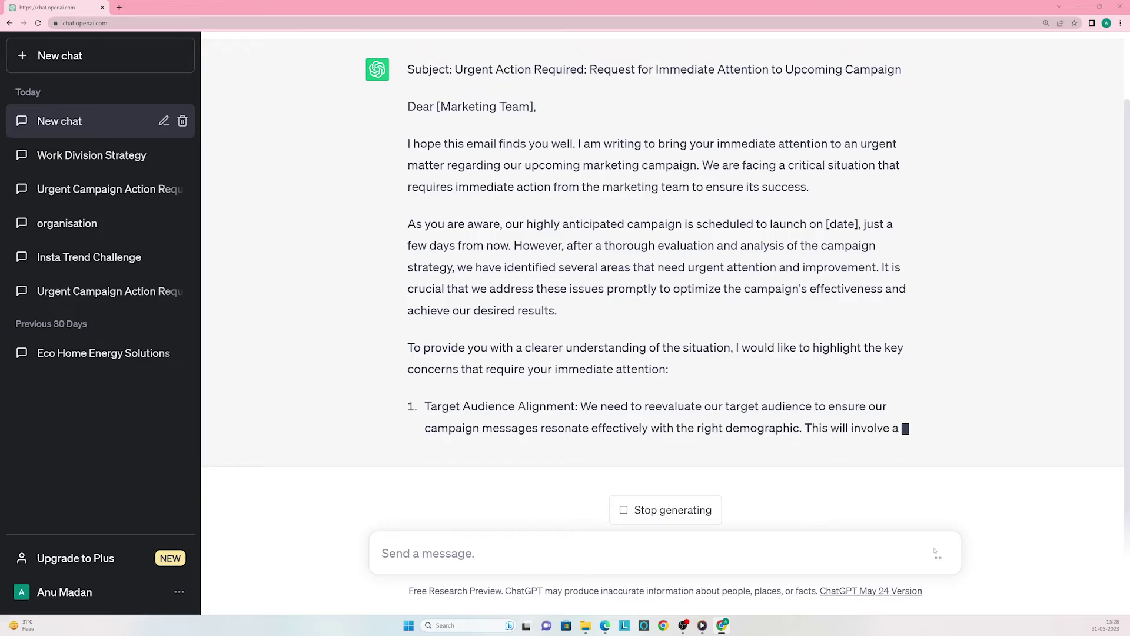
scroll(666, 282, "up", 4)
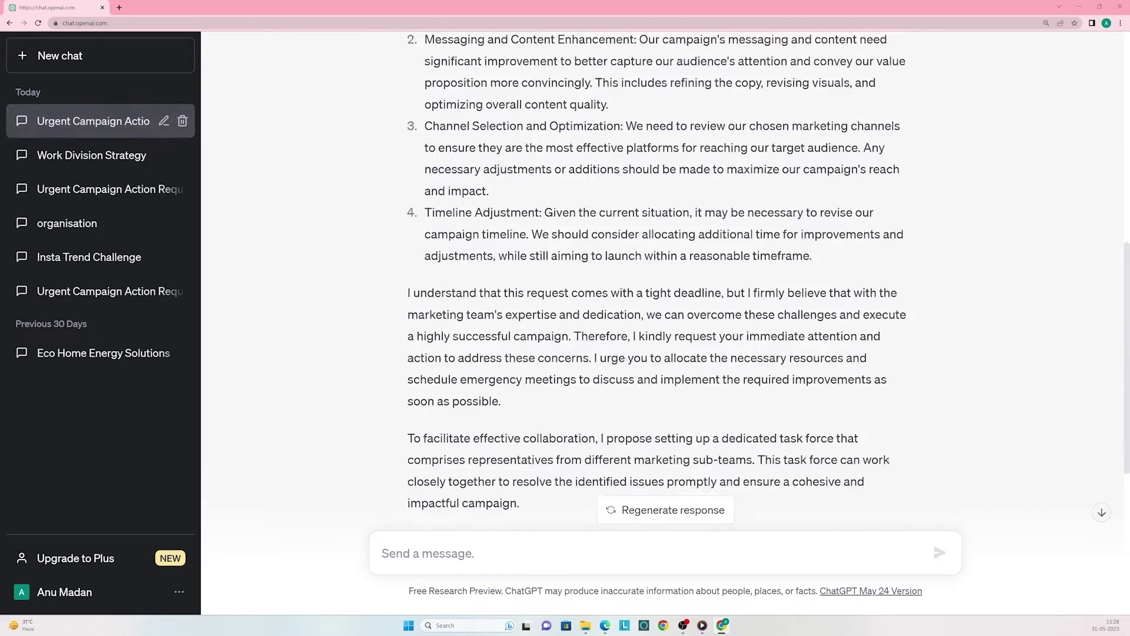
scroll(888, 460, "up", 6)
scroll(889, 462, "up", 3)
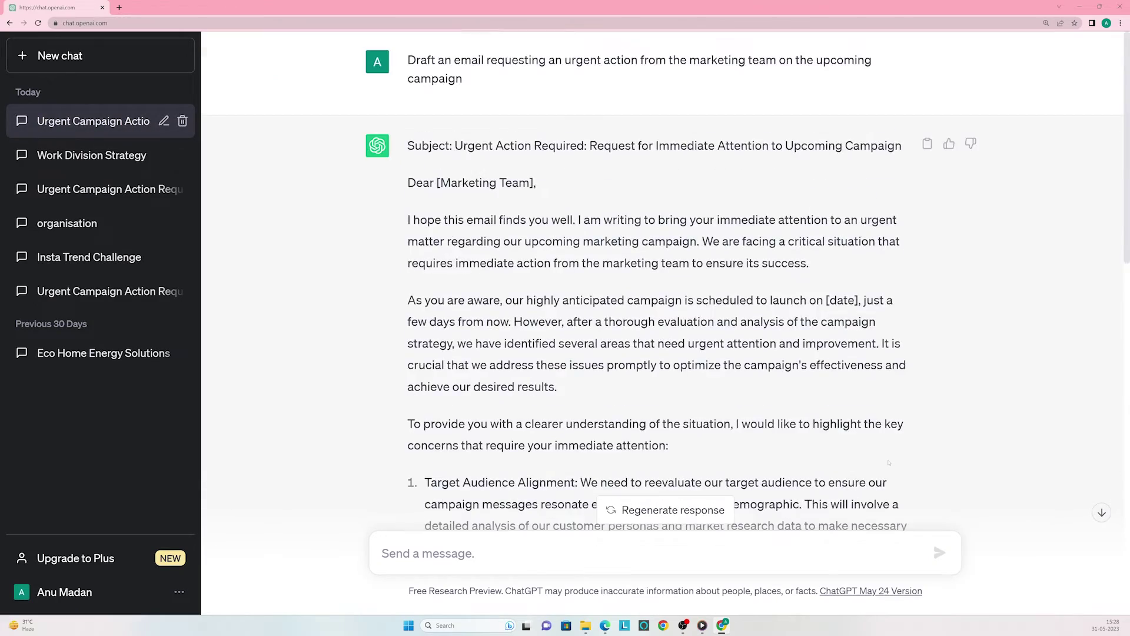
scroll(889, 462, "down", 11)
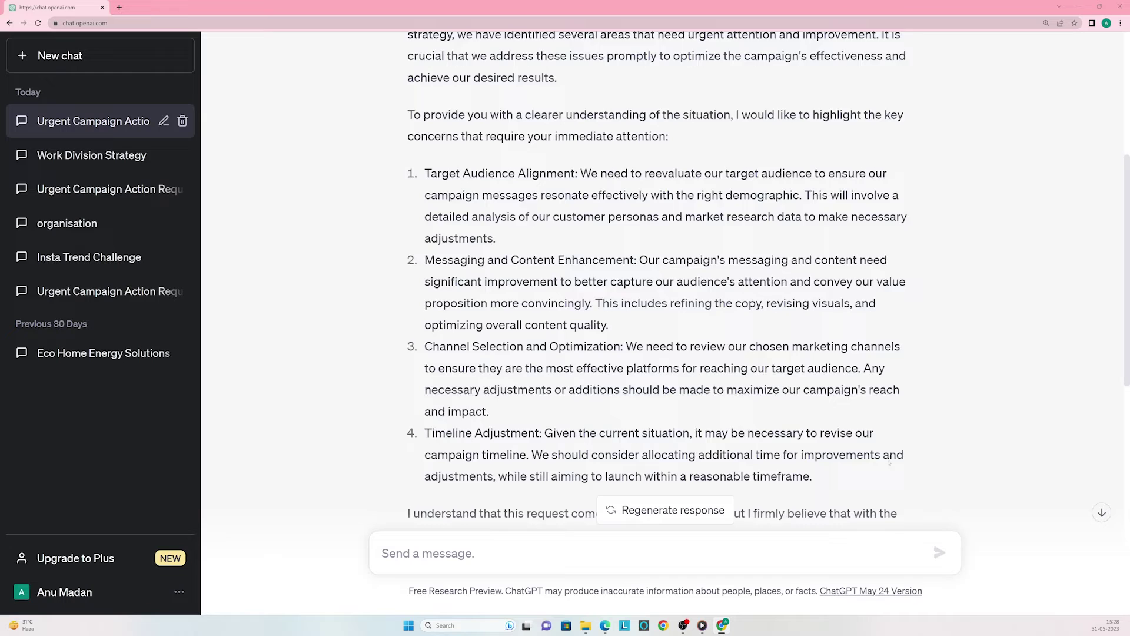
scroll(889, 463, "down", 5)
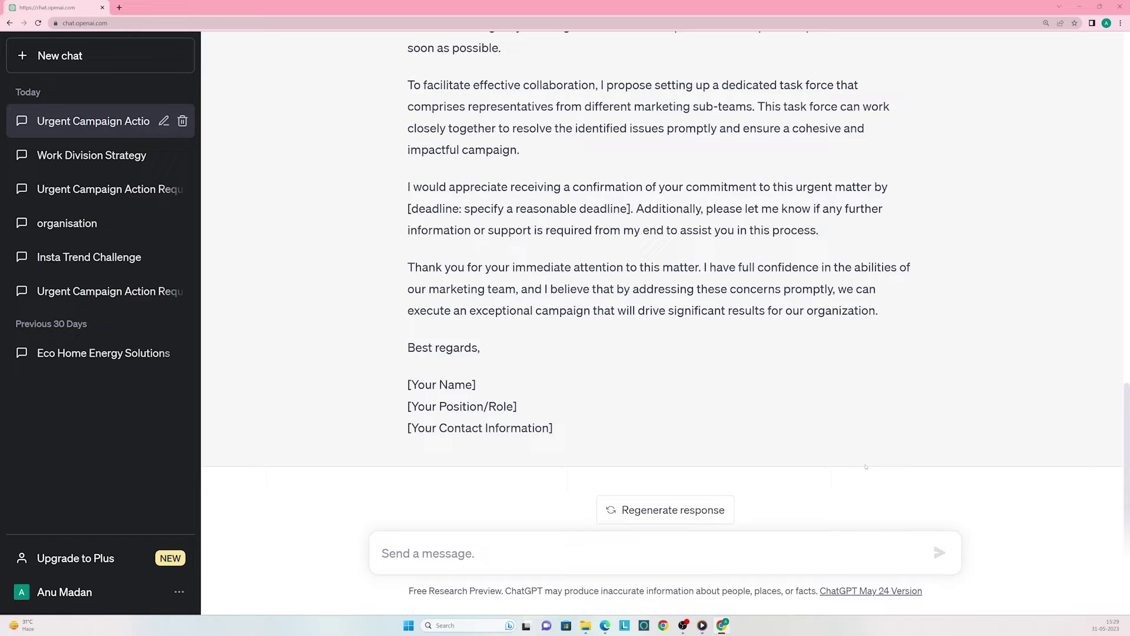
Request a 9-to-5 plan of one-hour meetings with 15-minute gaps and a one-hour lunch
left_click(452, 553)
type("Plan a schedul")
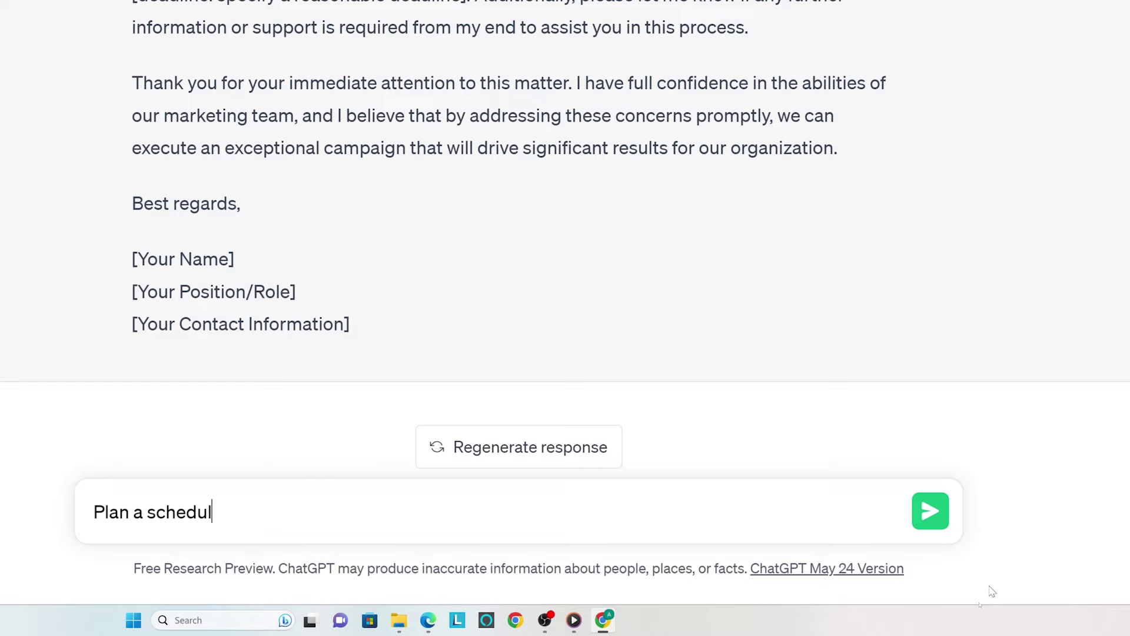
type("e for me where i work fro")
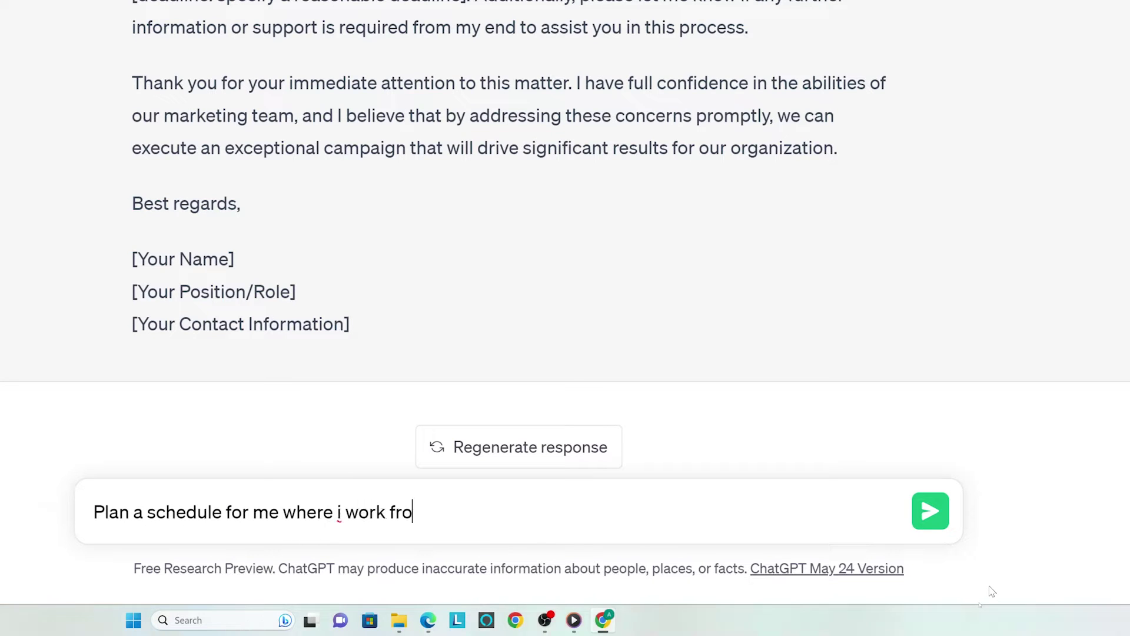
type("m 9 to 5 and need a 15 minute gap between each meeting of 1 hour including a 1 hour lunch break.")
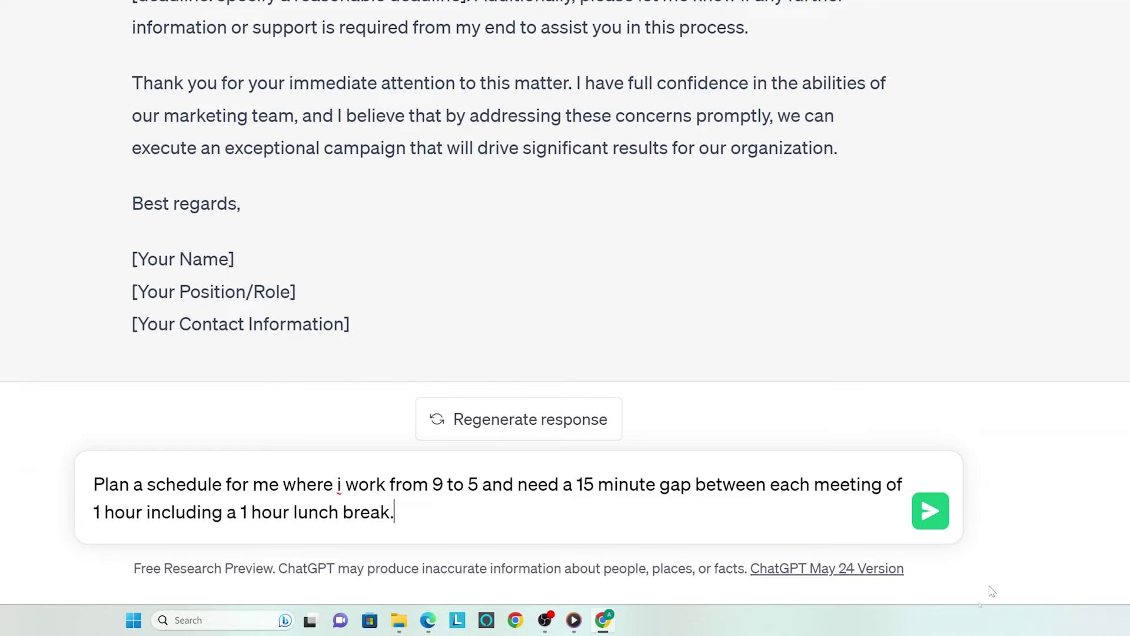
key("Return")
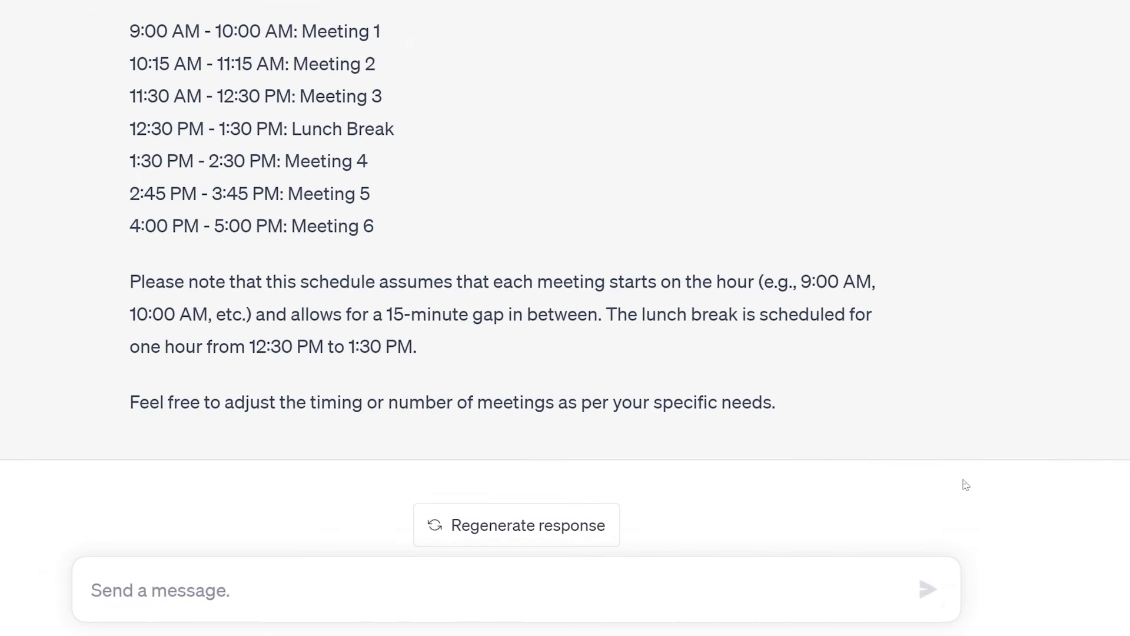
Ask how a 5-person team should divide its work to deliver a project report by EOD
type("We are")
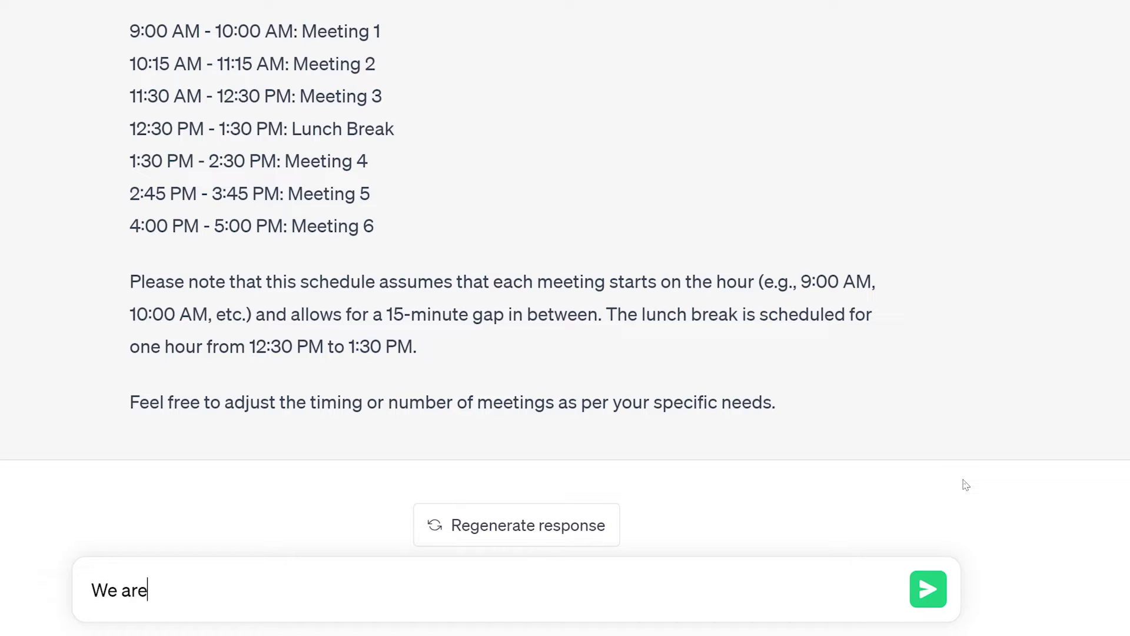
type(" a team of")
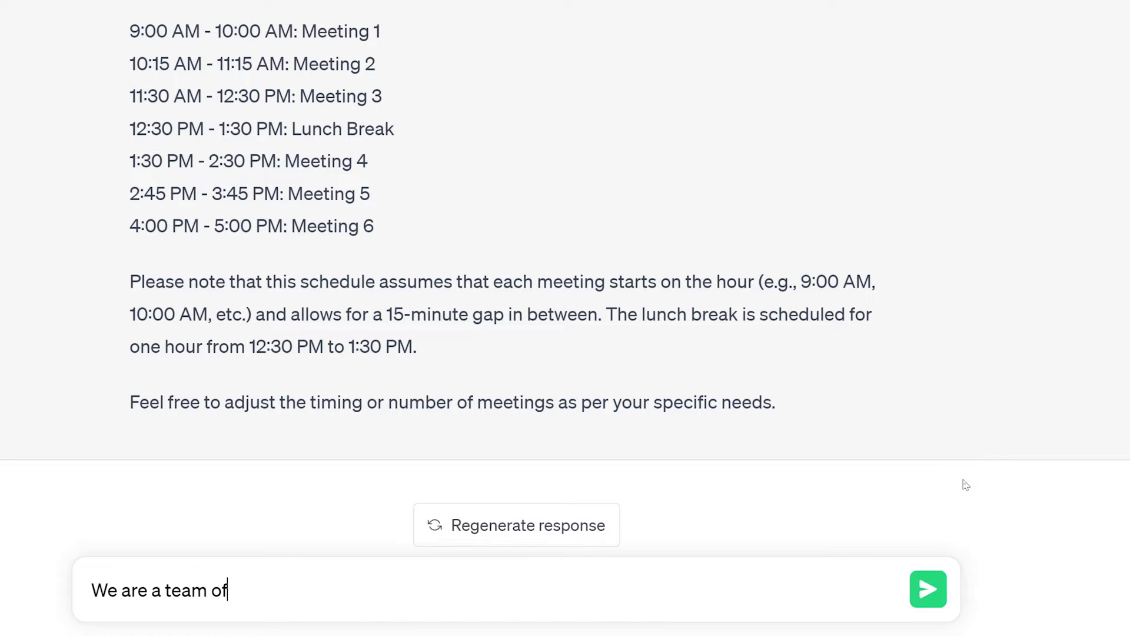
type(" 5 people and we have to deliver a project report by EOD. How should we divide our w")
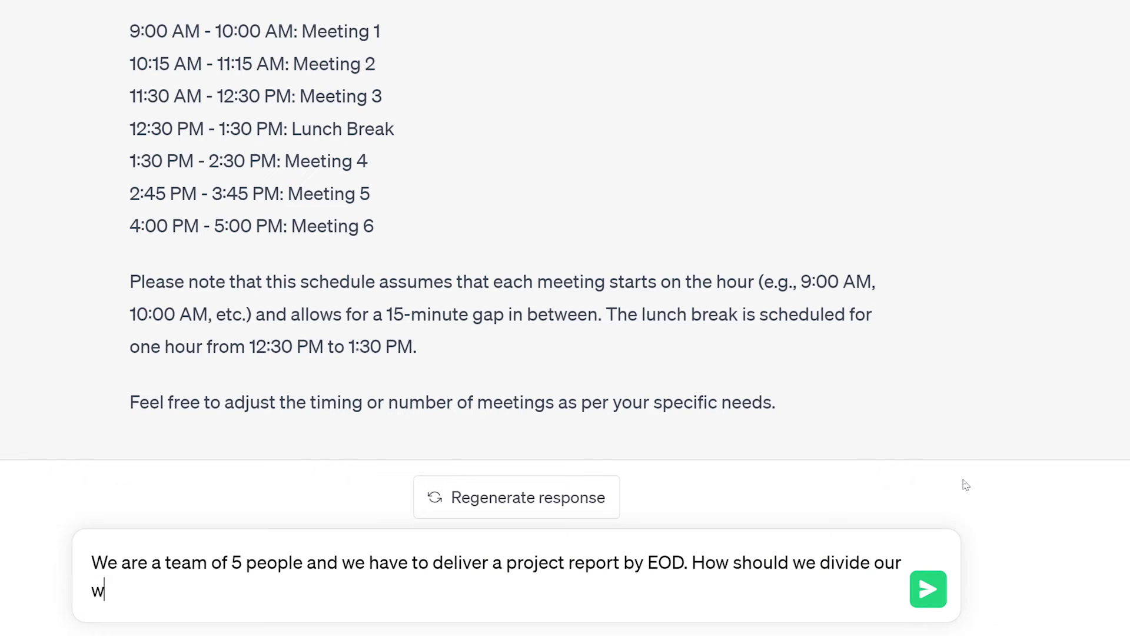
type("ork?")
key("Return")
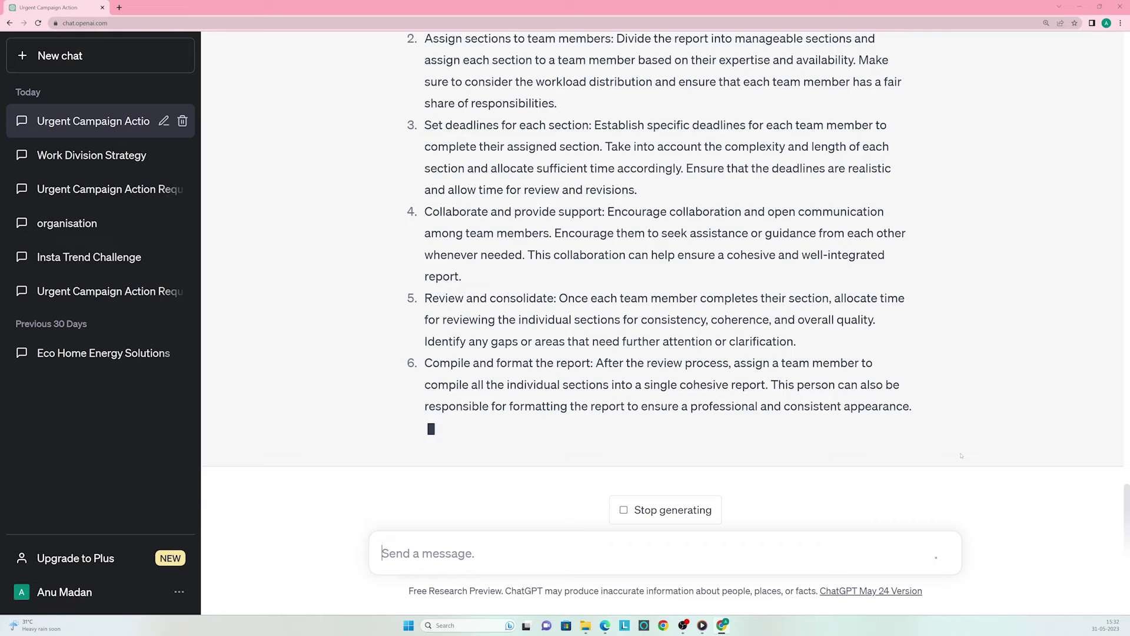
scroll(961, 455, "up", 6)
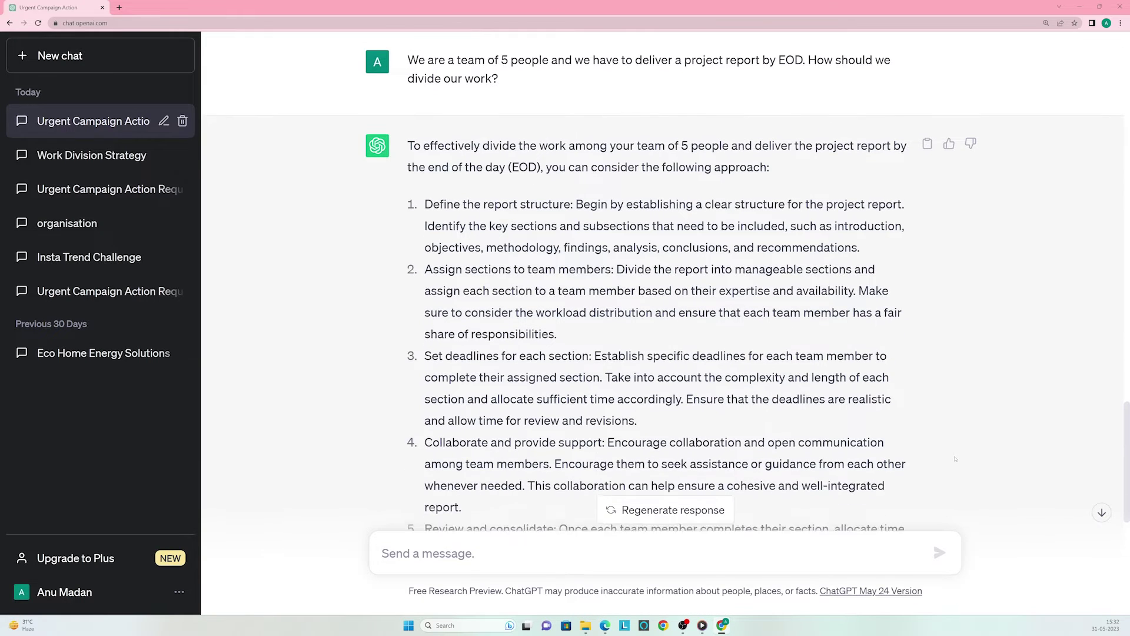
scroll(956, 458, "down", 2)
scroll(954, 459, "down", 7)
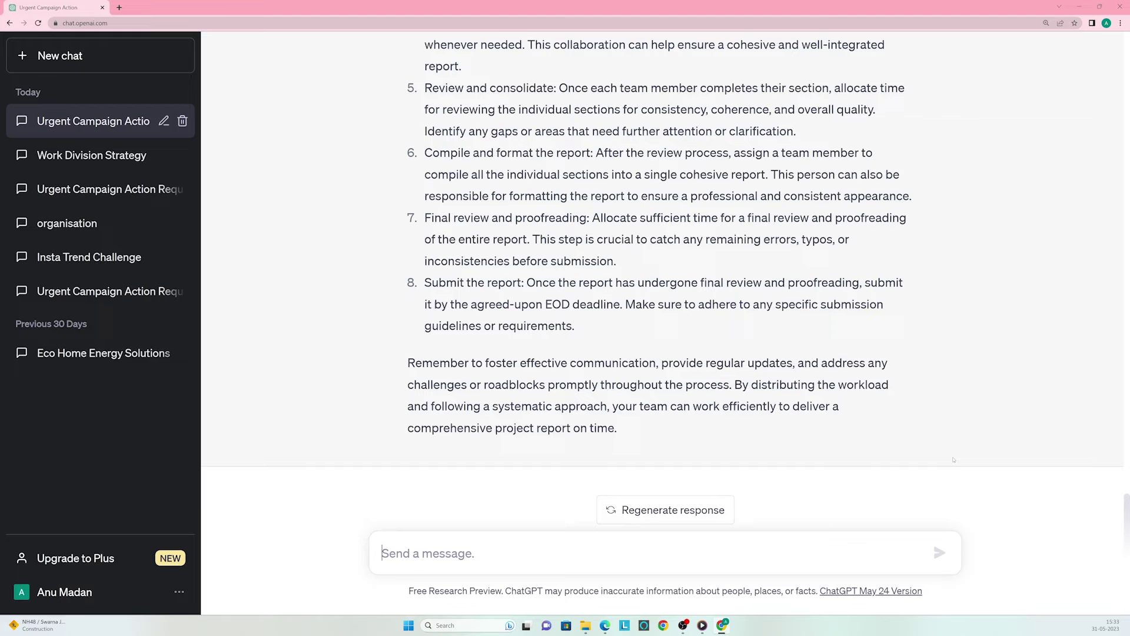
Ask ChatGPT to translate 'Good morning, How are you all doing today' into Japanese
type("Translate Good morning, How are you all doing today in Japanese.")
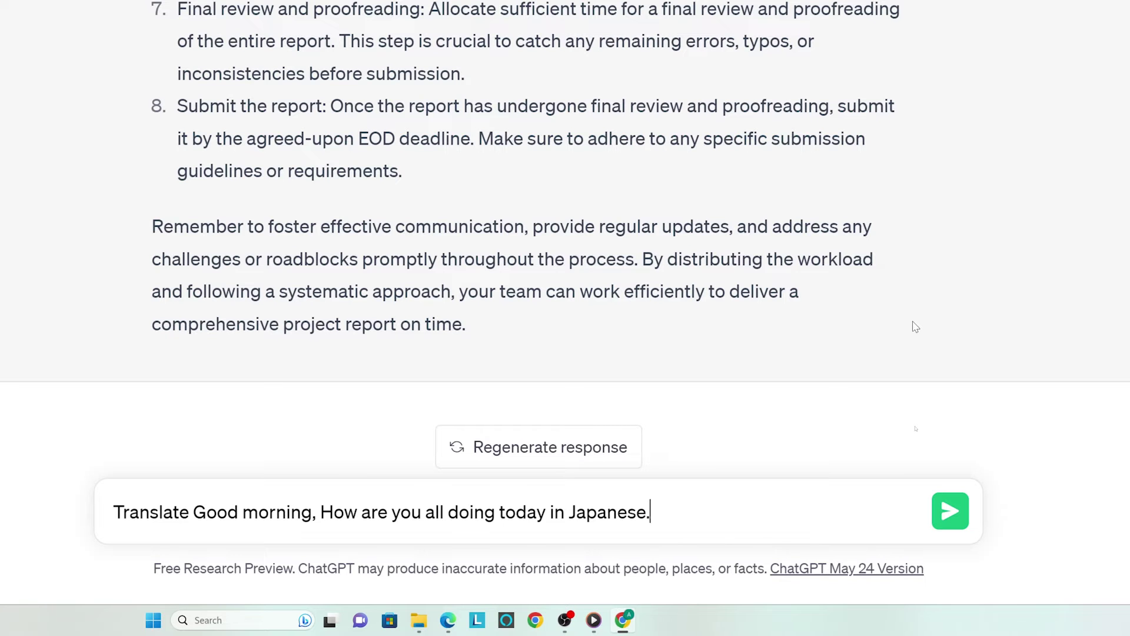
key("Return")
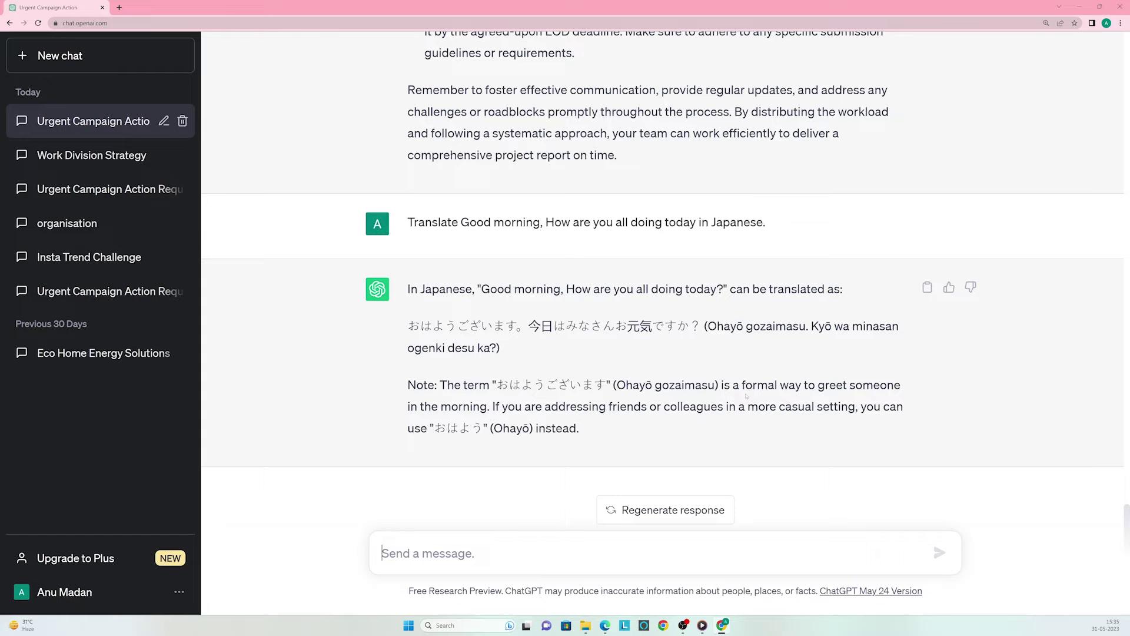
Ask ChatGPT to explain the introductory college-level Physics course and read the full answer
type("Explain the introductory Physics course at the college level.")
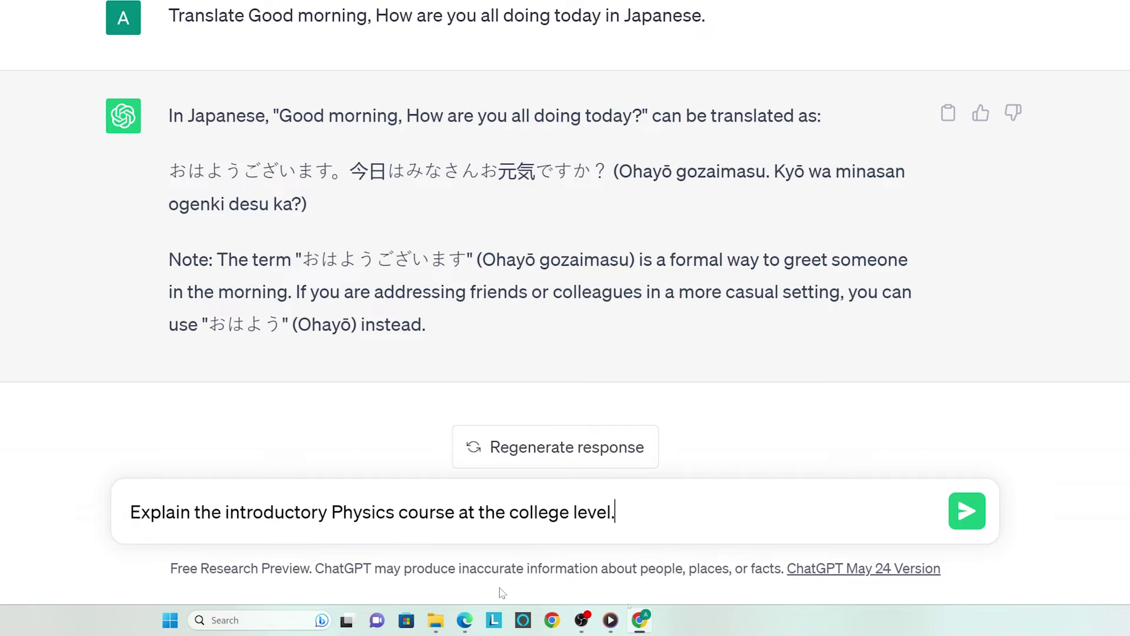
key("Return")
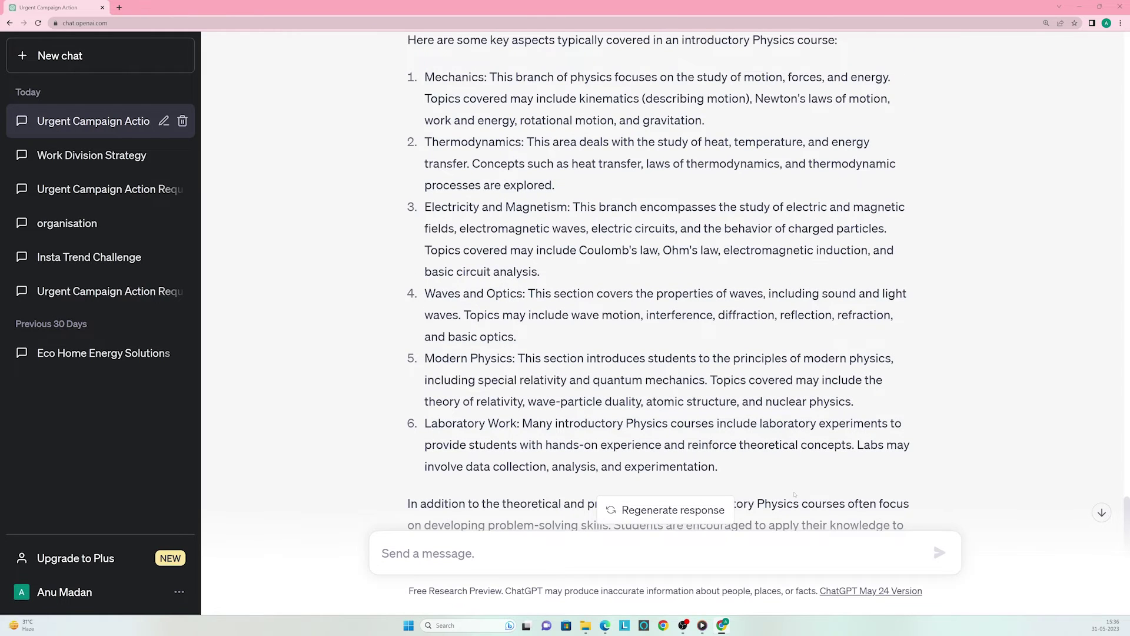
scroll(795, 494, "down", 4)
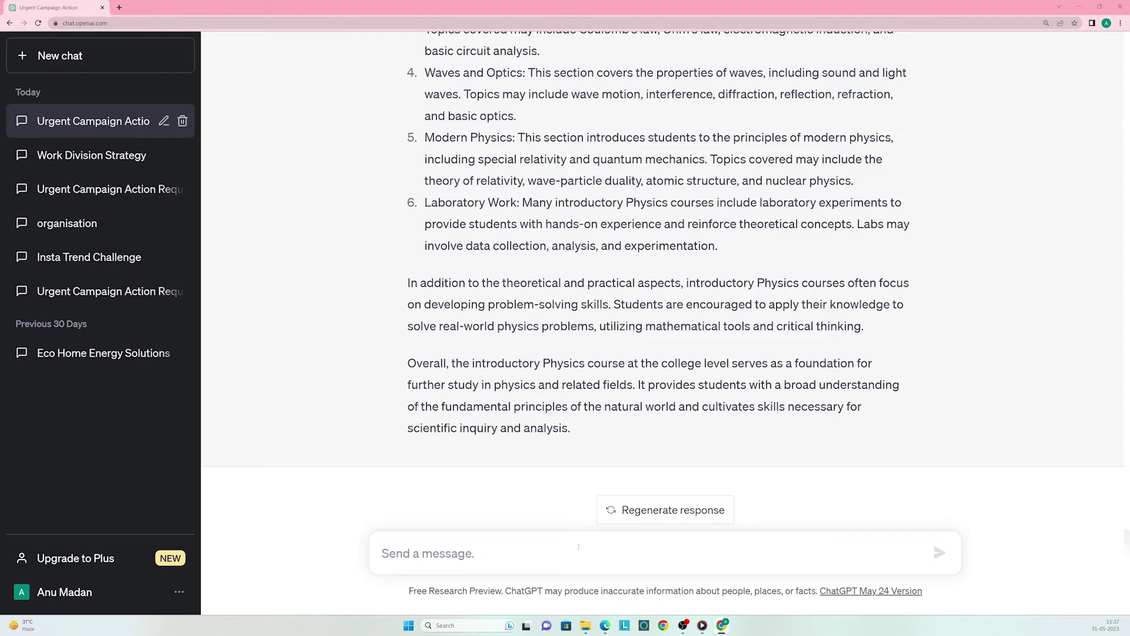
type("Write an instagram script for a brand's")
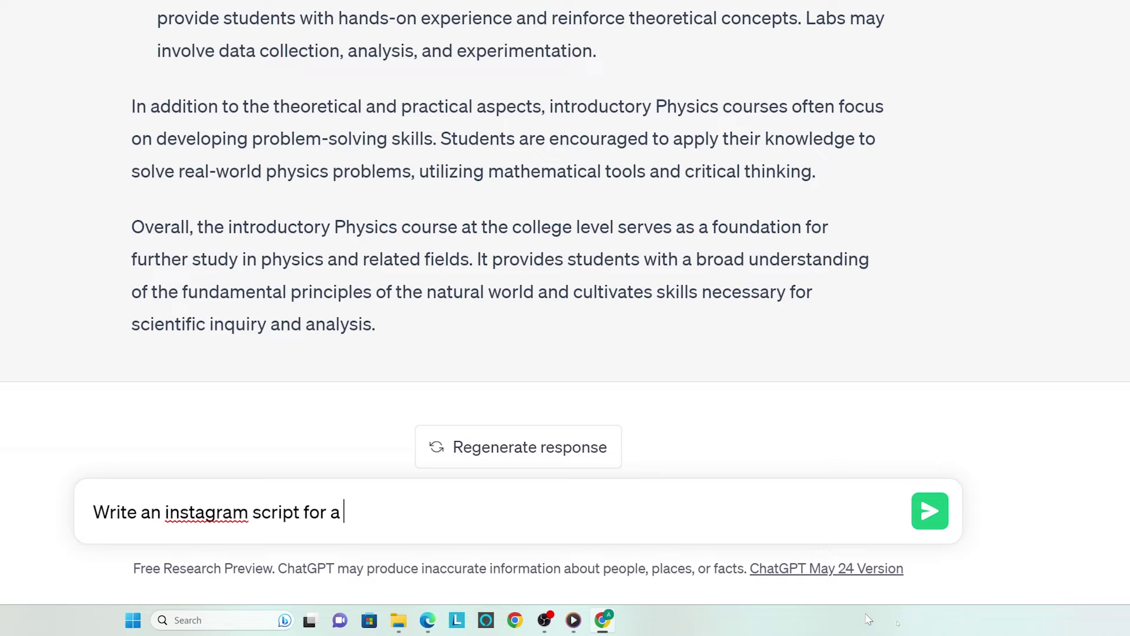
type(" challenge or trend.")
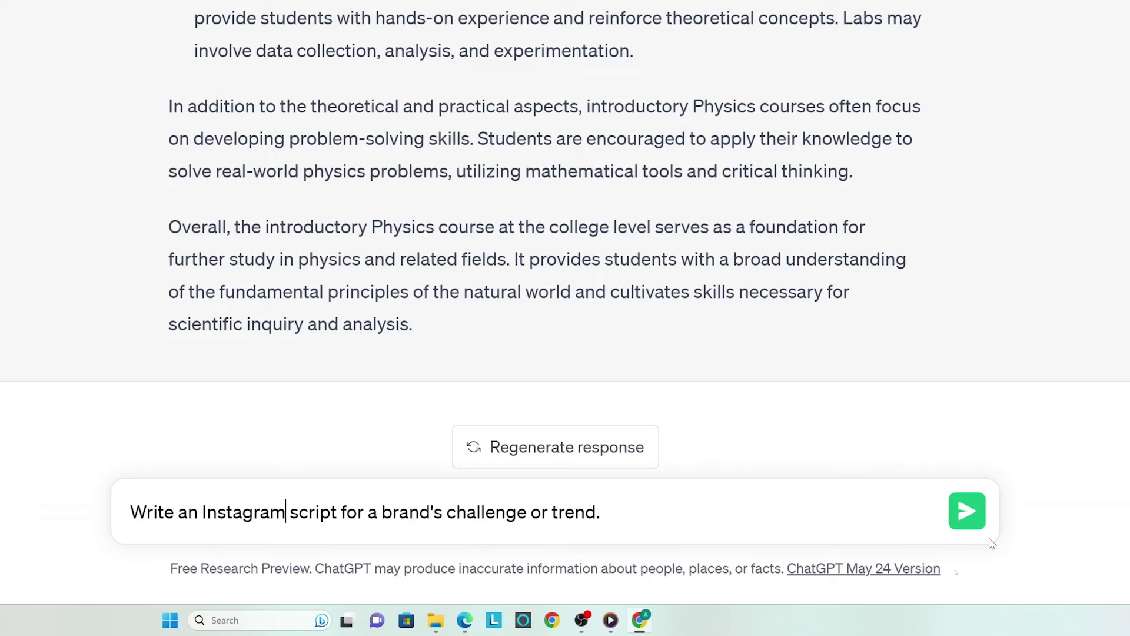
key("Return")
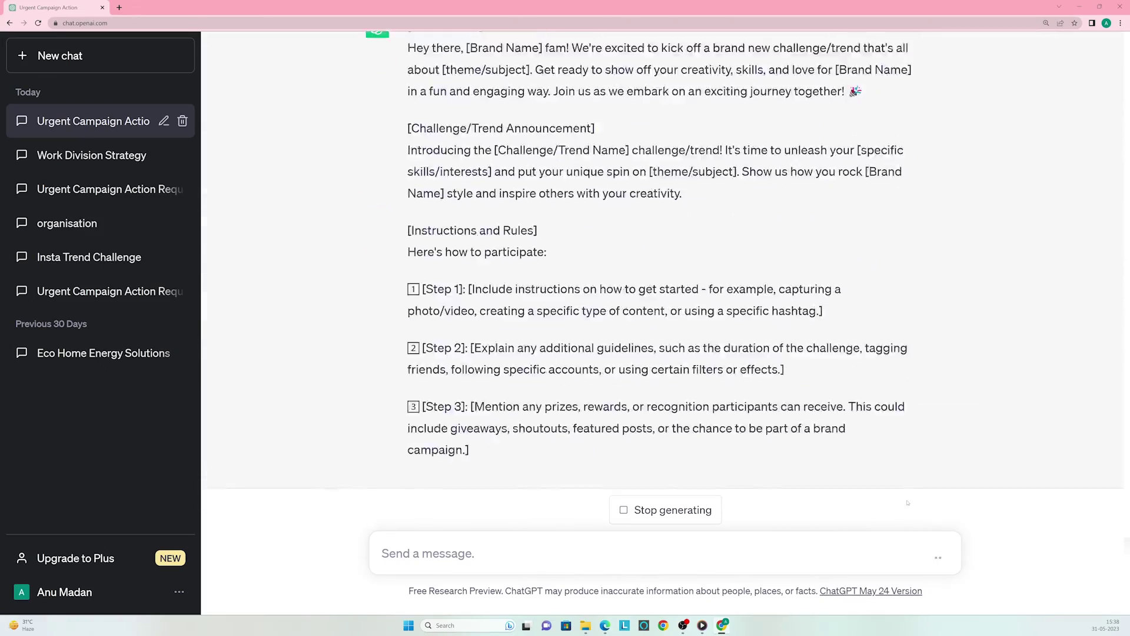
scroll(857, 424, "up", 2)
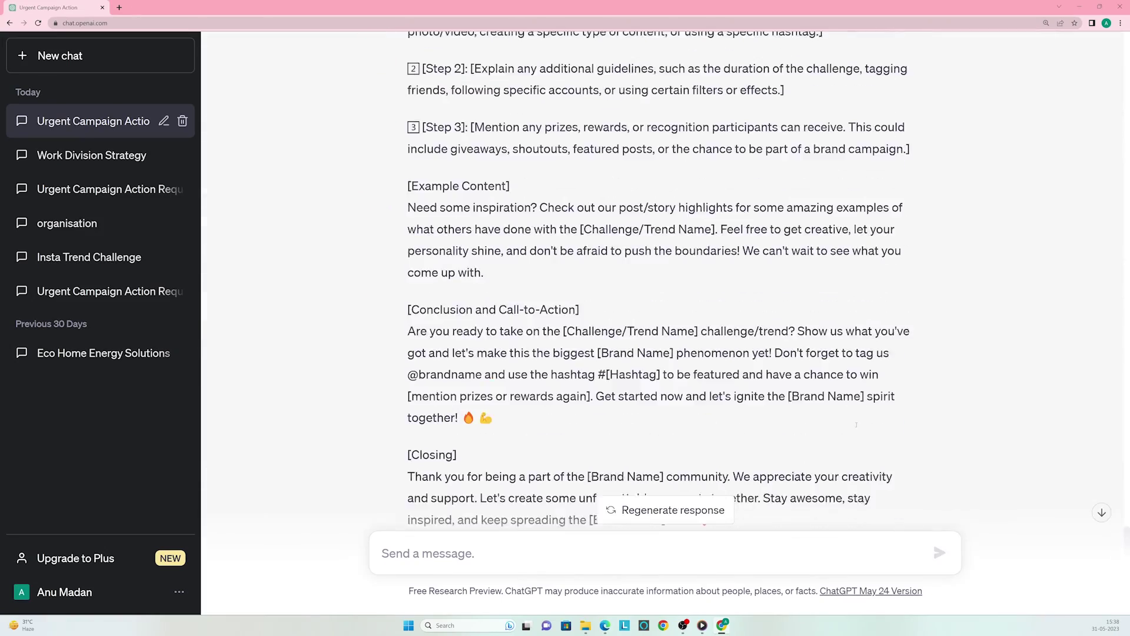
scroll(857, 424, "up", 8)
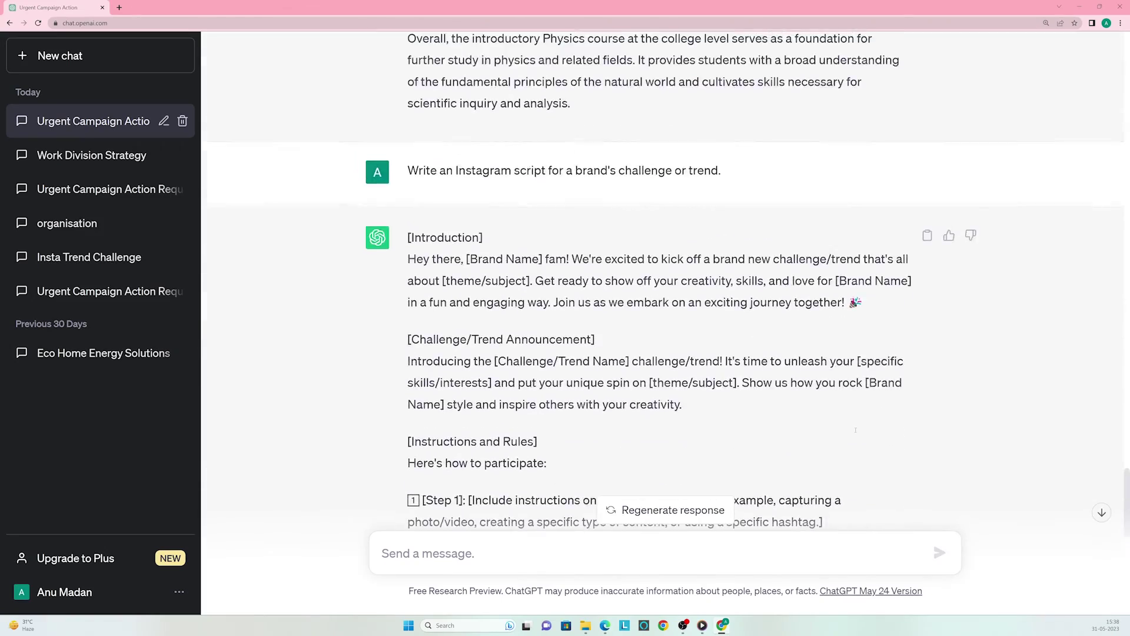
scroll(856, 432, "down", 2)
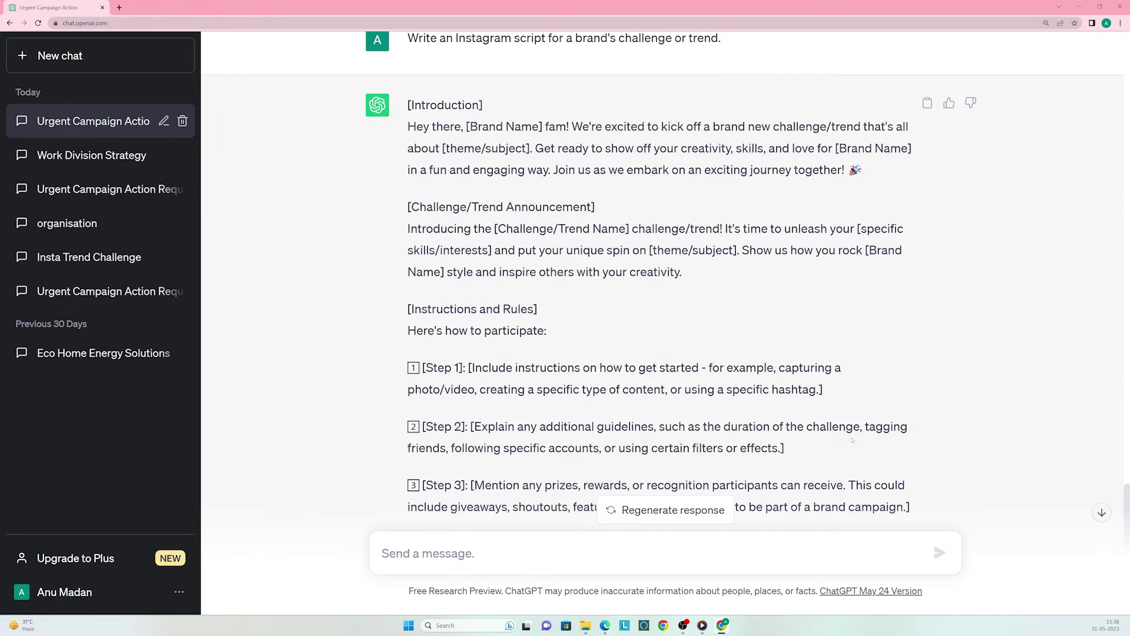
scroll(852, 440, "down", 5)
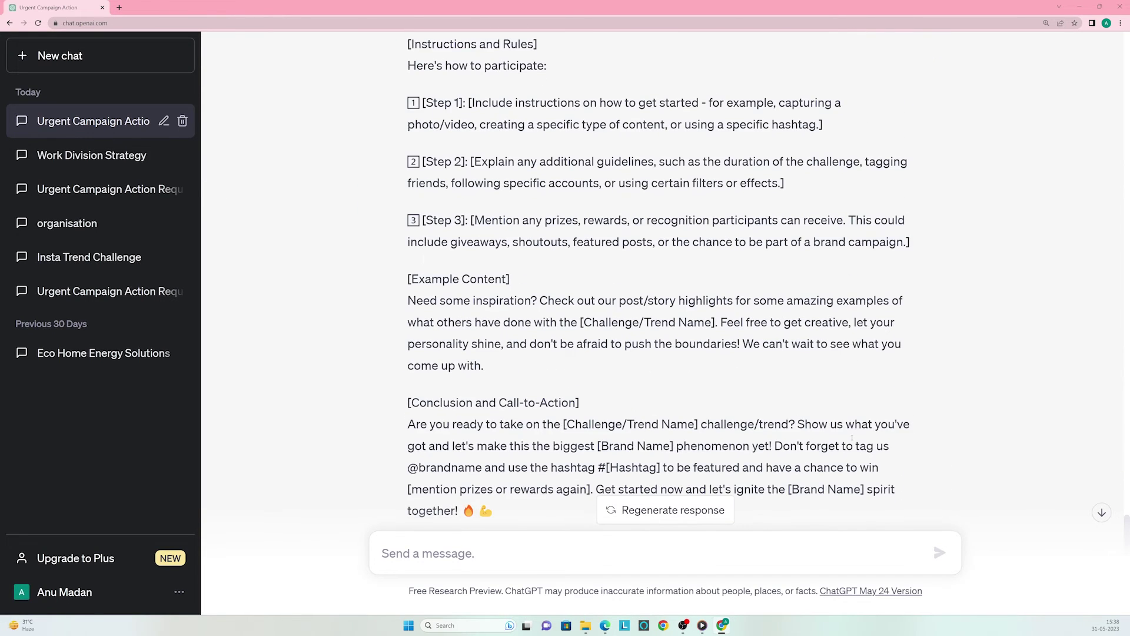
scroll(851, 442, "down", 3)
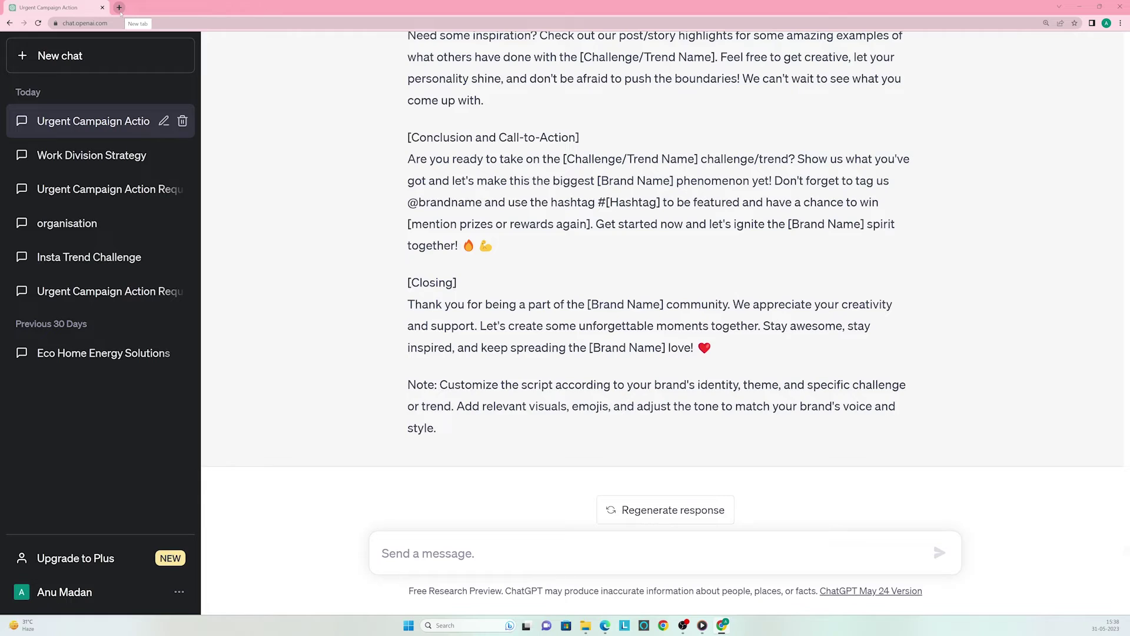
Load Gartner's 'What Is Artificial Intelligence?' page in a new tab, select its URL, and return to ChatGPT
left_click(119, 8)
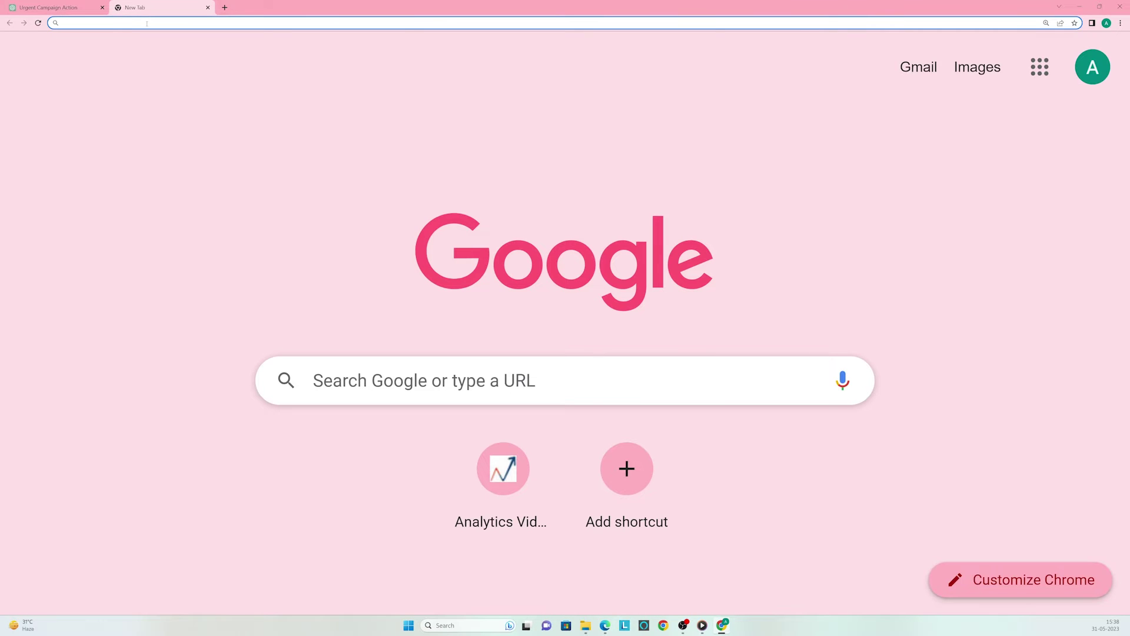
type("gart")
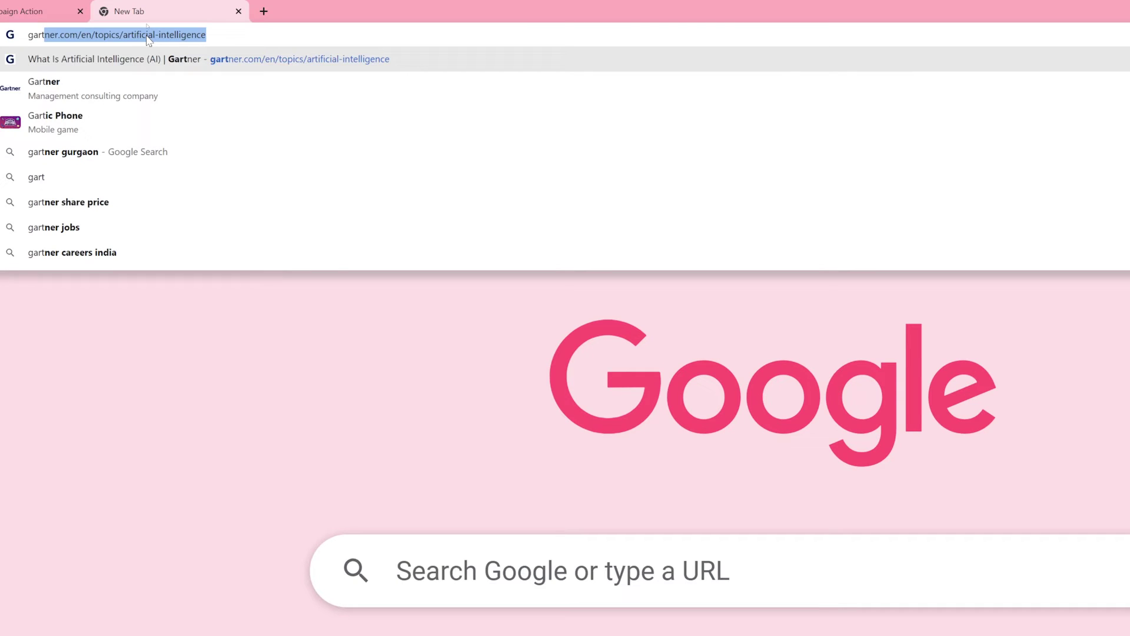
key("Right")
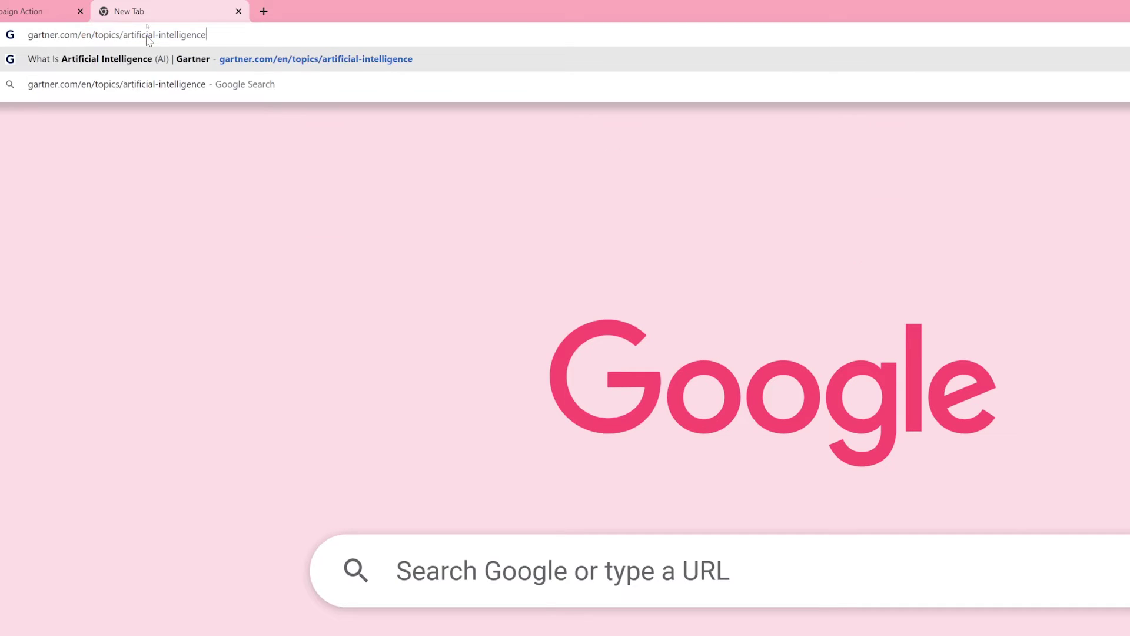
key("Return")
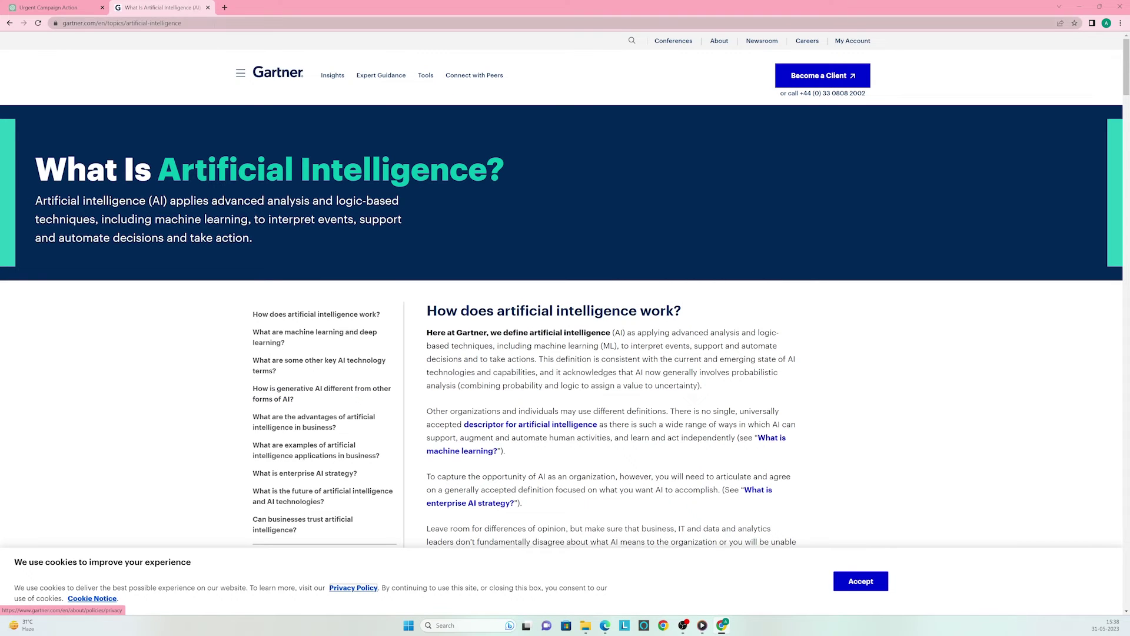
left_click(215, 24)
key("ctrl+c")
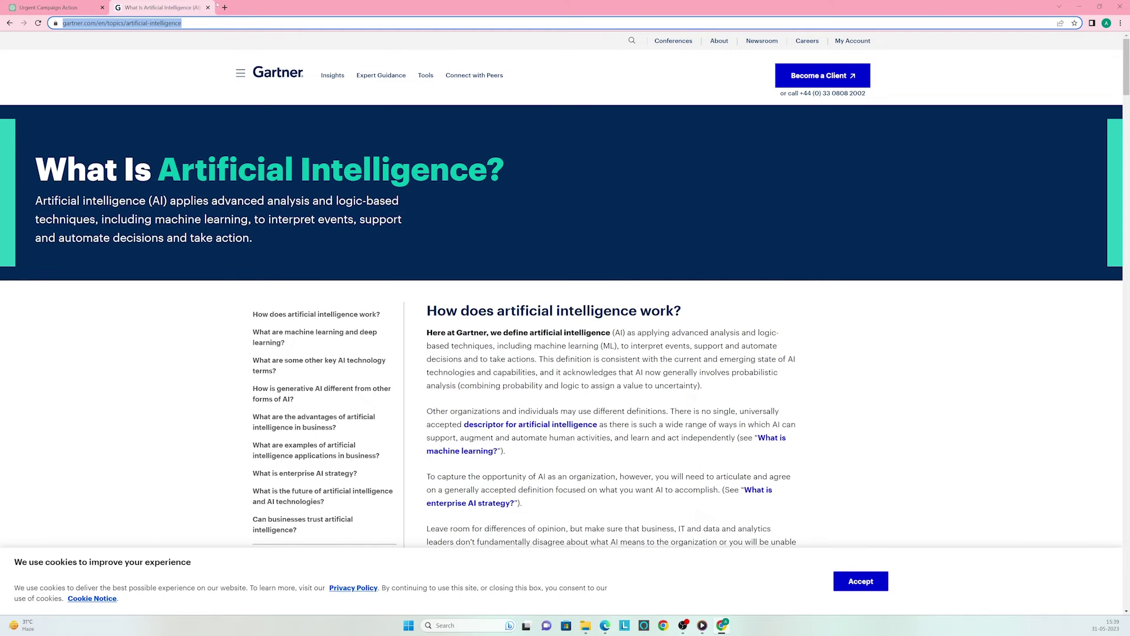
left_click(76, 5)
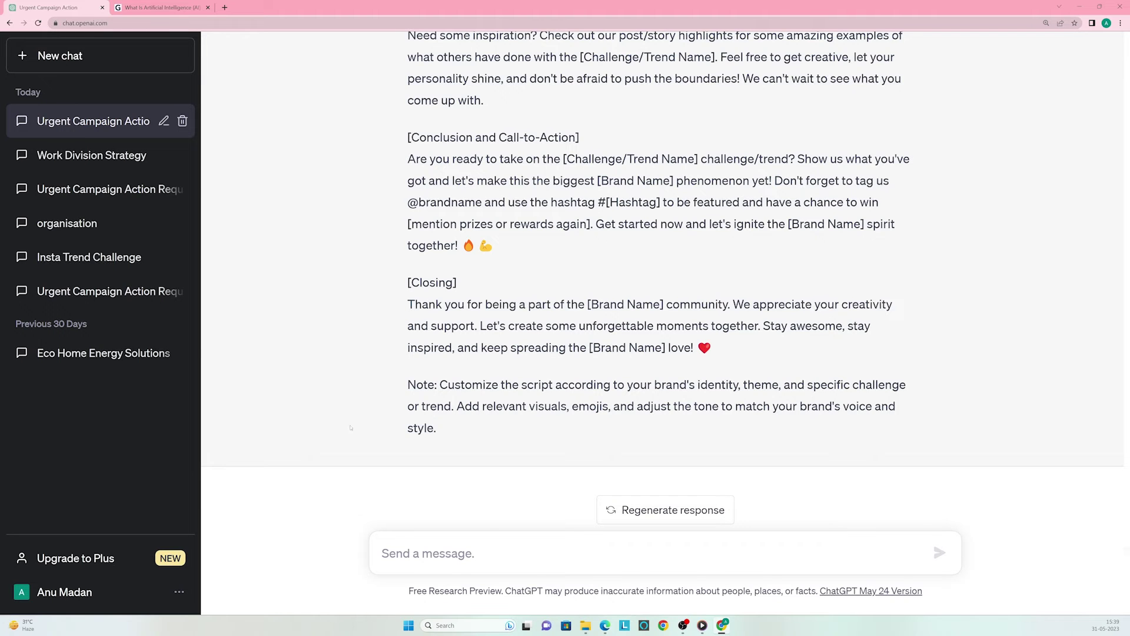
Send 'Summarise the following link-' with the pasted Gartner AI page URL
type("Summarise ")
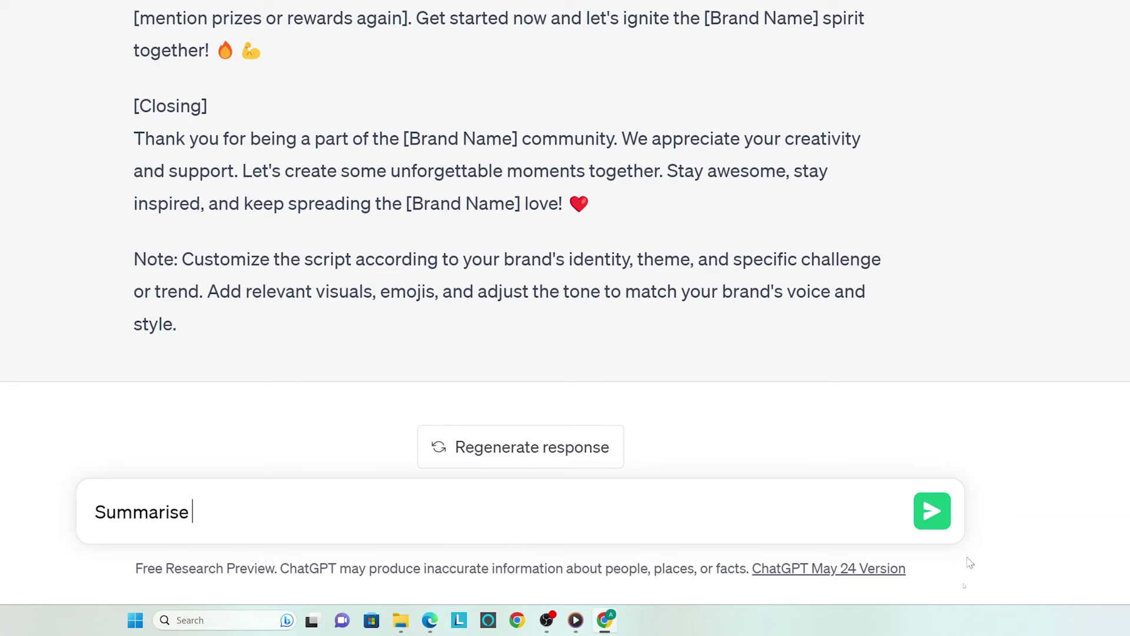
type("the fo")
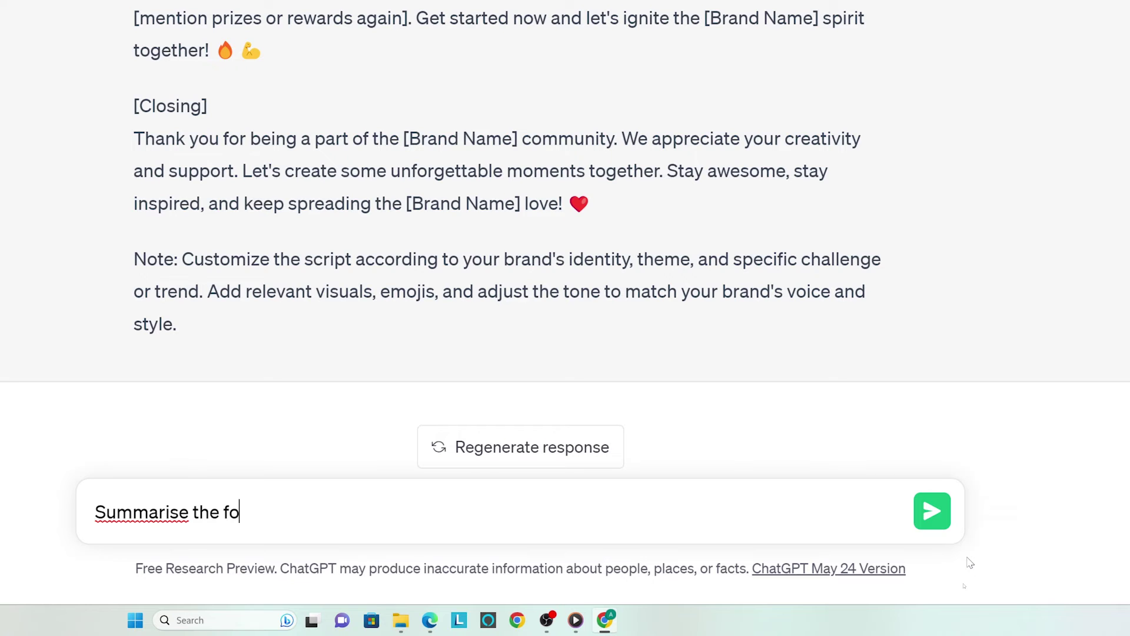
type("llowing link-")
key("ctrl+v")
key("Return")
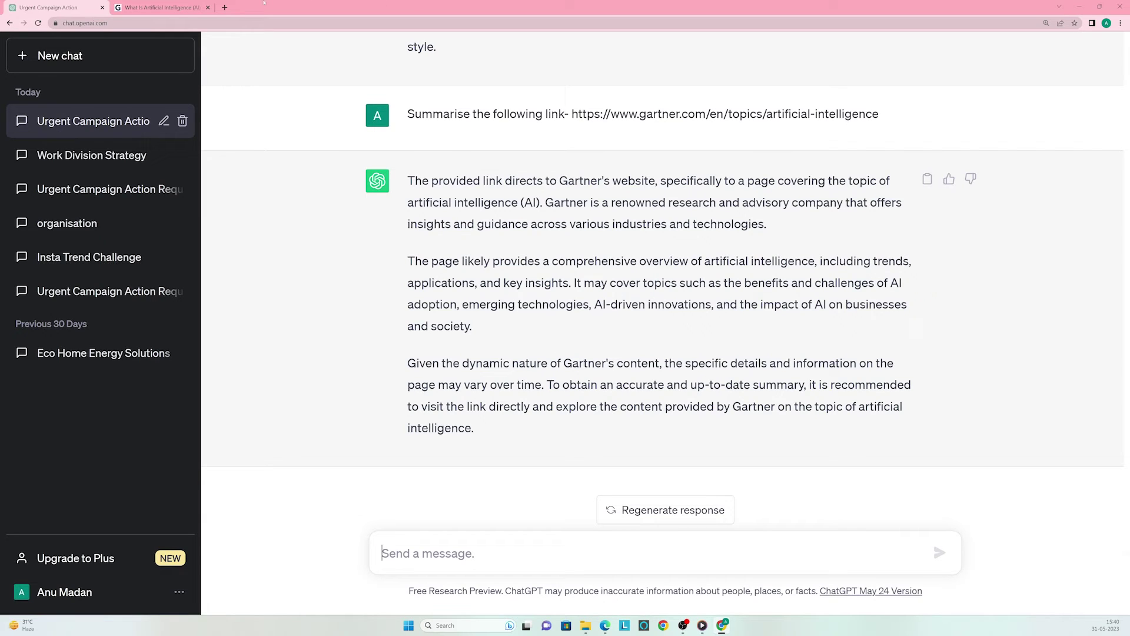
Copy the four opening paragraphs under 'How does artificial intelligence work?' on the Gartner page
left_click(190, 3)
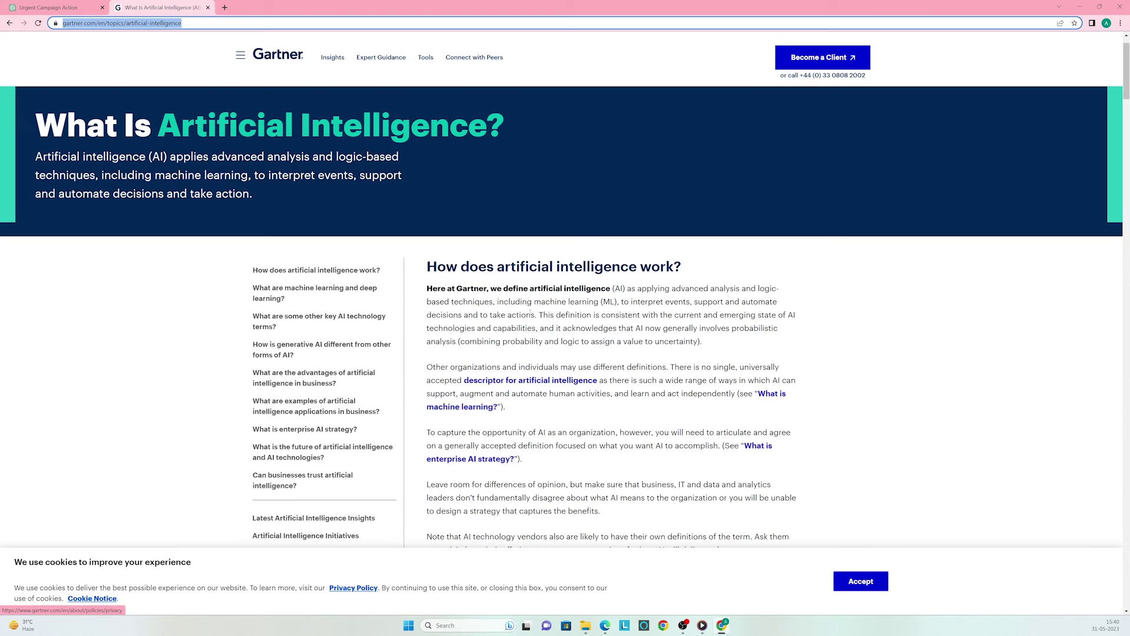
left_click_drag(424, 288, 601, 511)
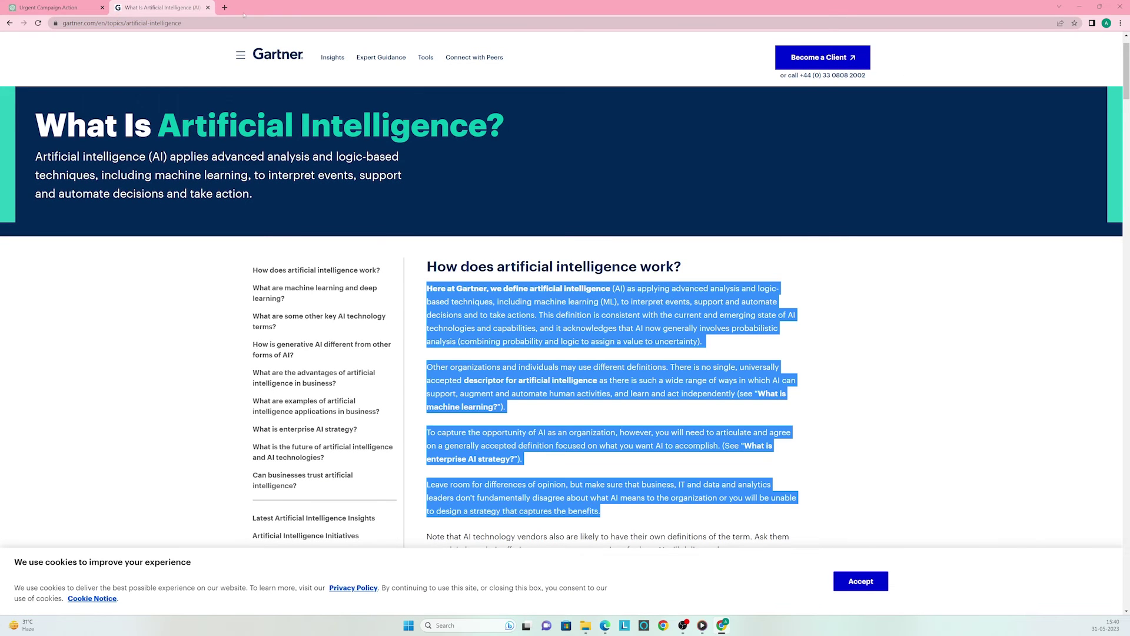
left_click(48, 3)
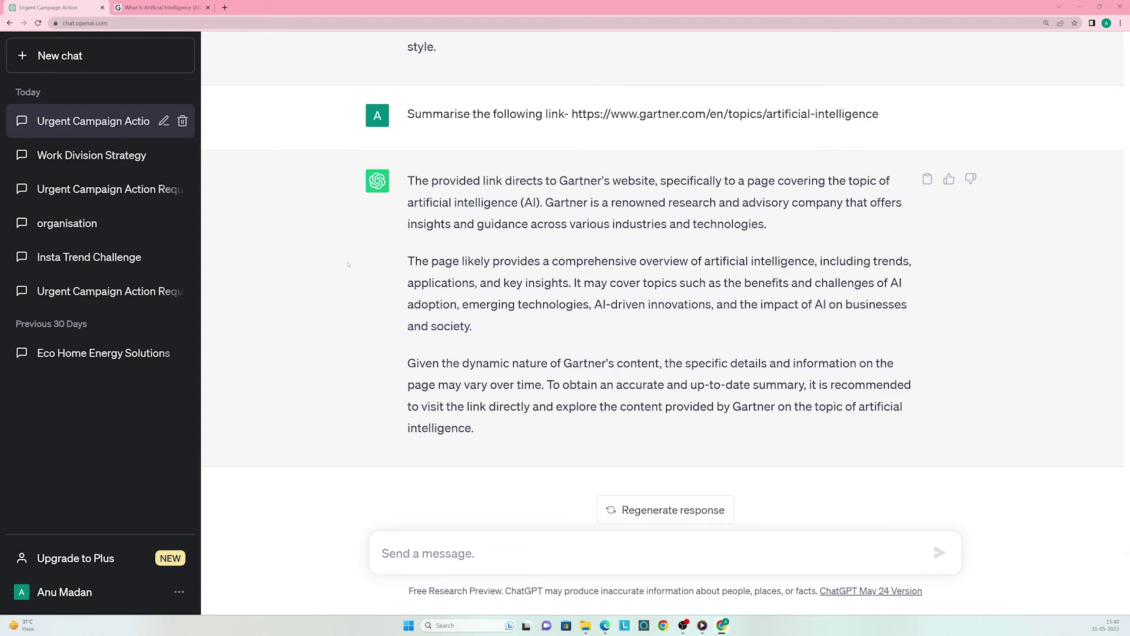
Send 'Summarise the following article' with the pasted Gartner passage and read the reply
type("Summarise the following article")
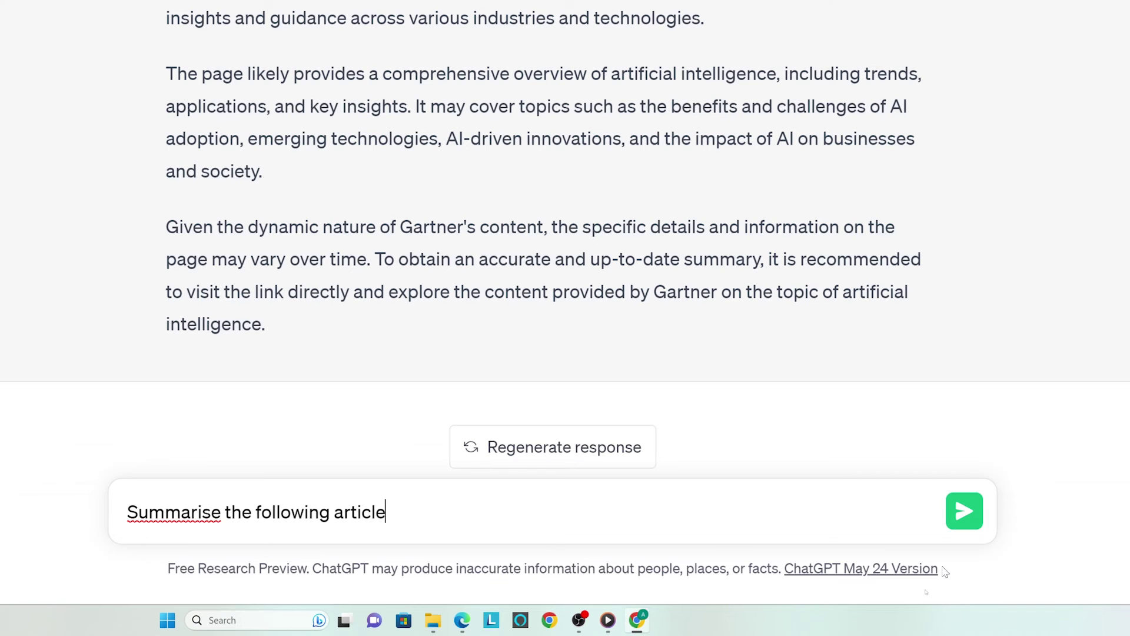
key("ctrl+v")
key("Return")
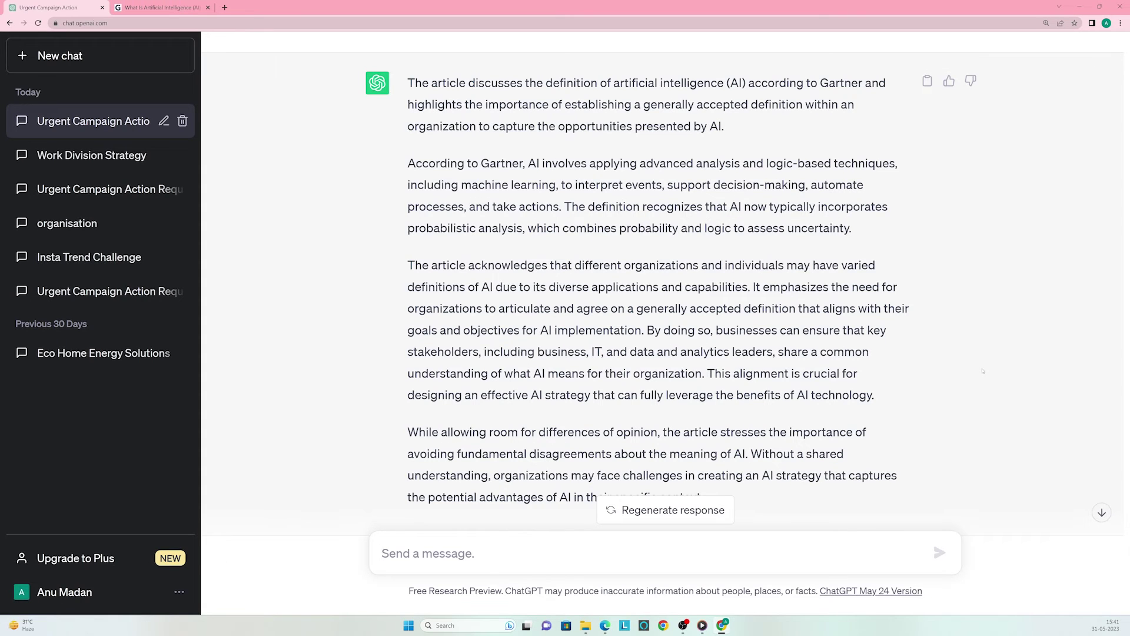
scroll(983, 370, "down", 2)
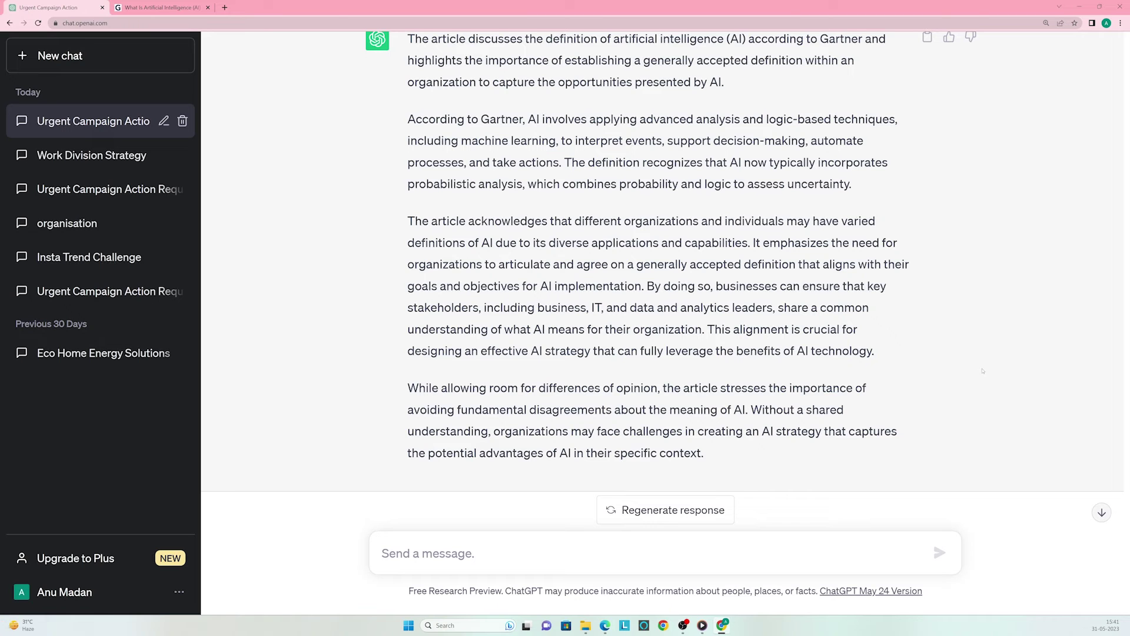
scroll(983, 371, "up", 7)
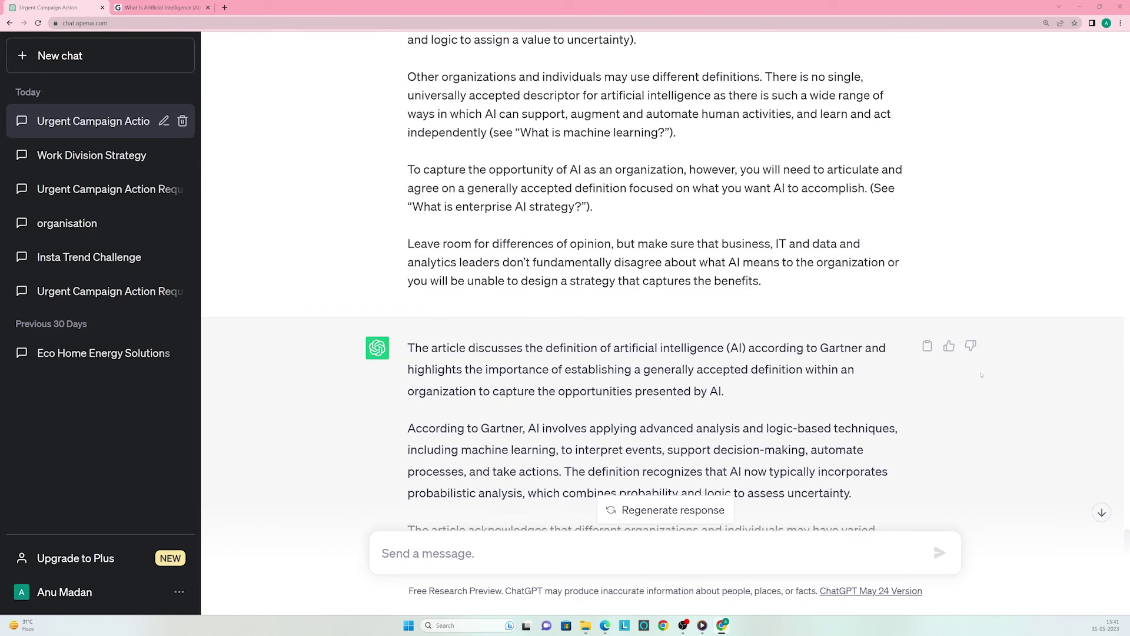
scroll(976, 381, "up", 2)
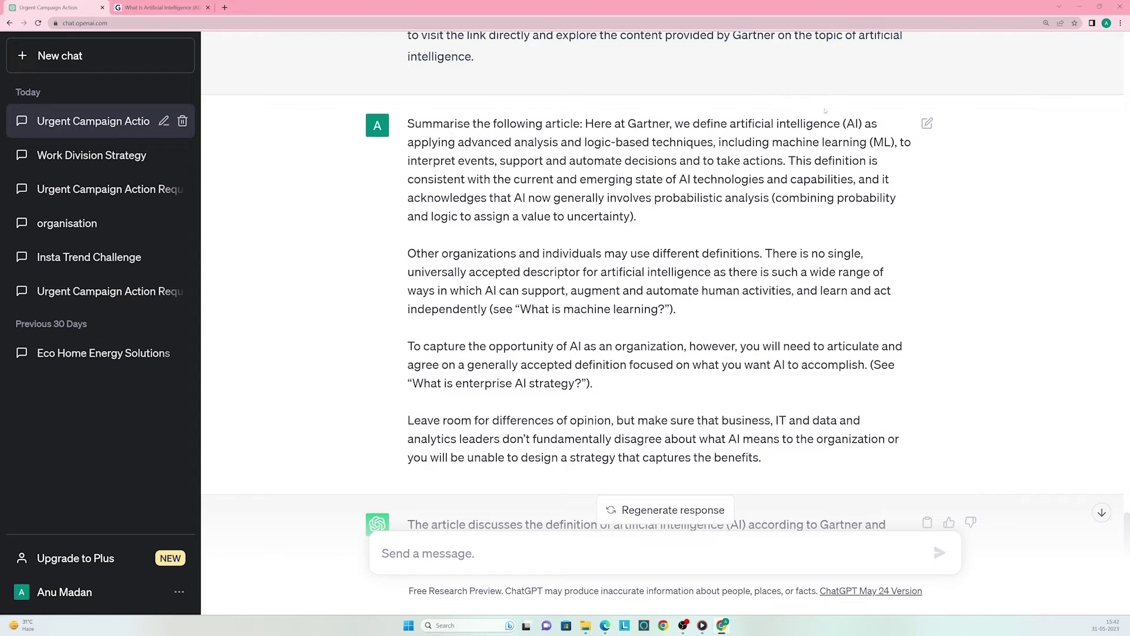
Start editing the article summary prompt, then cancel, leaving it unchanged
left_click(927, 124)
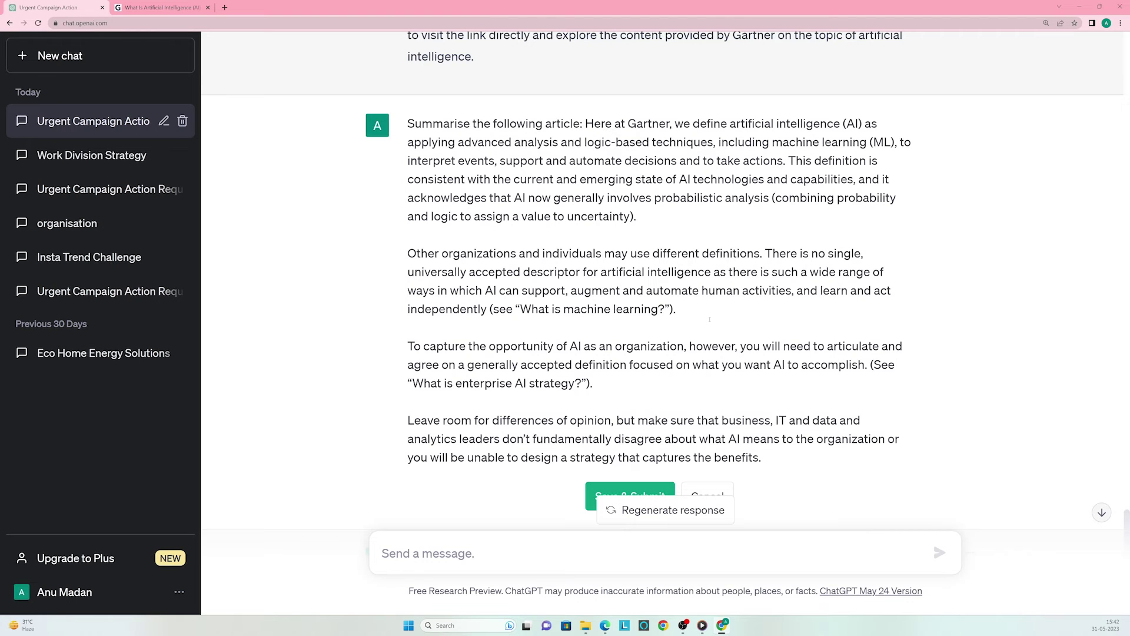
scroll(710, 319, "down", 1)
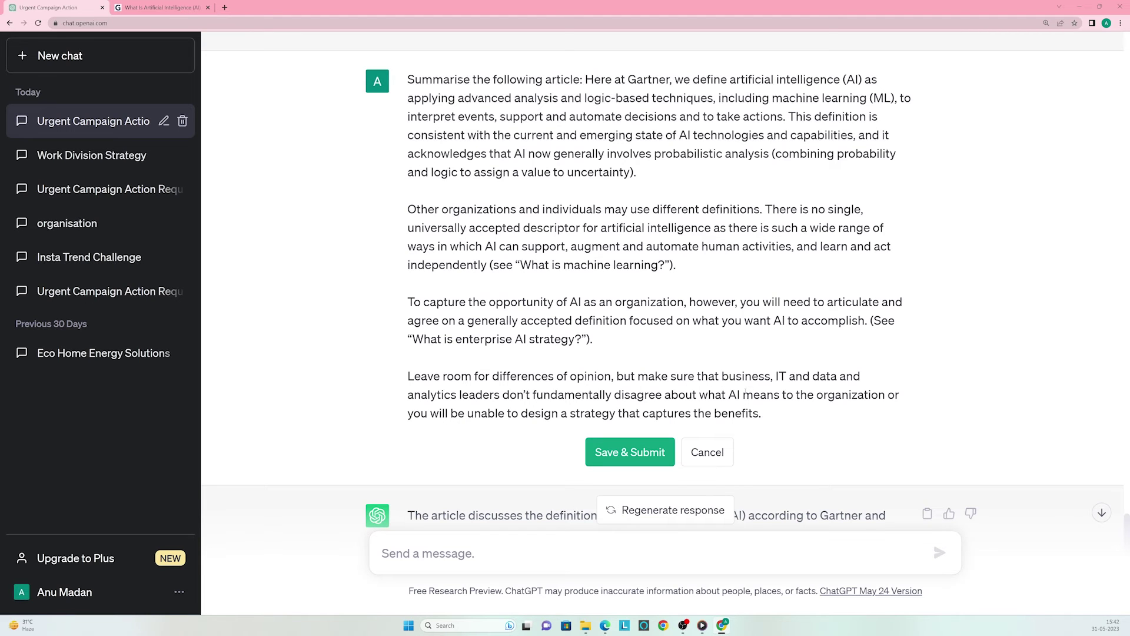
left_click(707, 452)
Copy ChatGPT's Gartner article summary reply
scroll(707, 412, "down", 5)
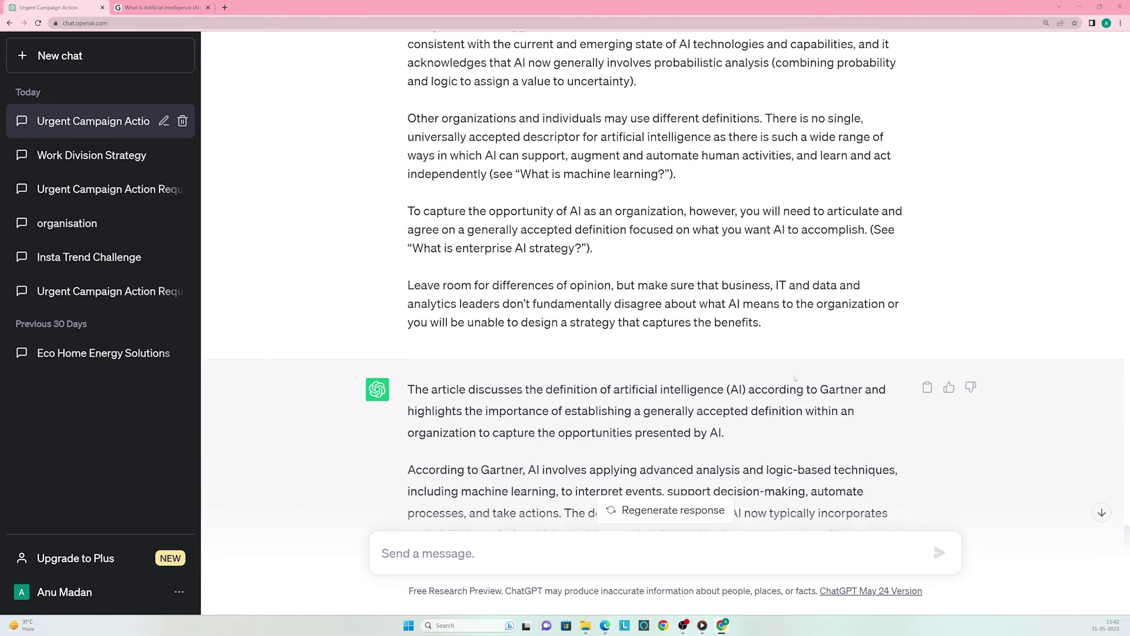
scroll(792, 375, "down", 1)
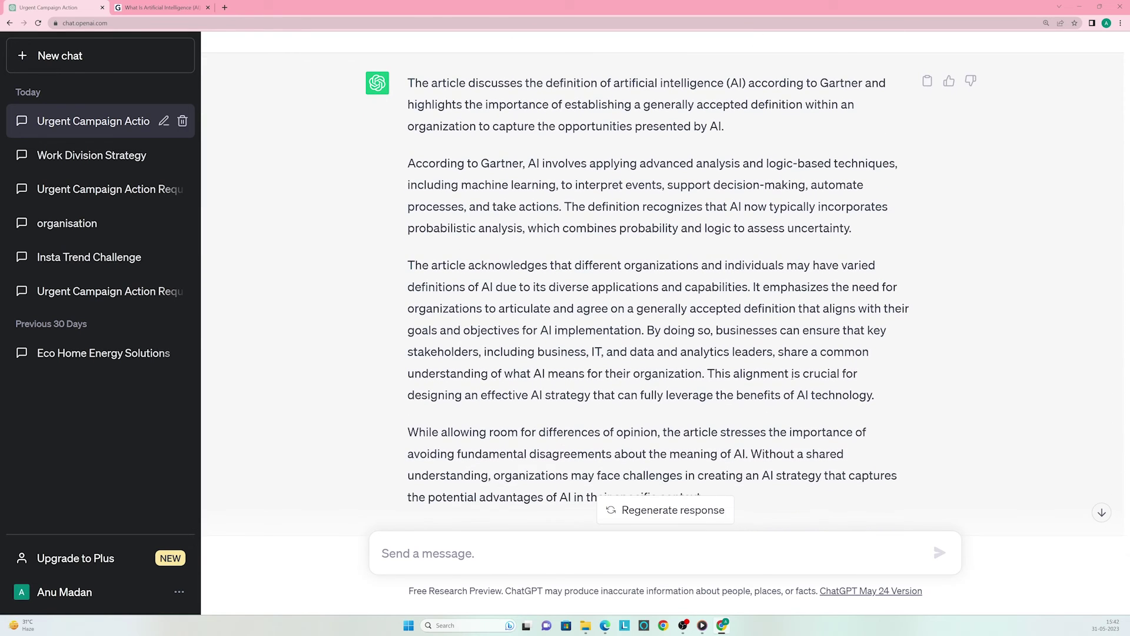
left_click(927, 81)
scroll(902, 237, "down", 1)
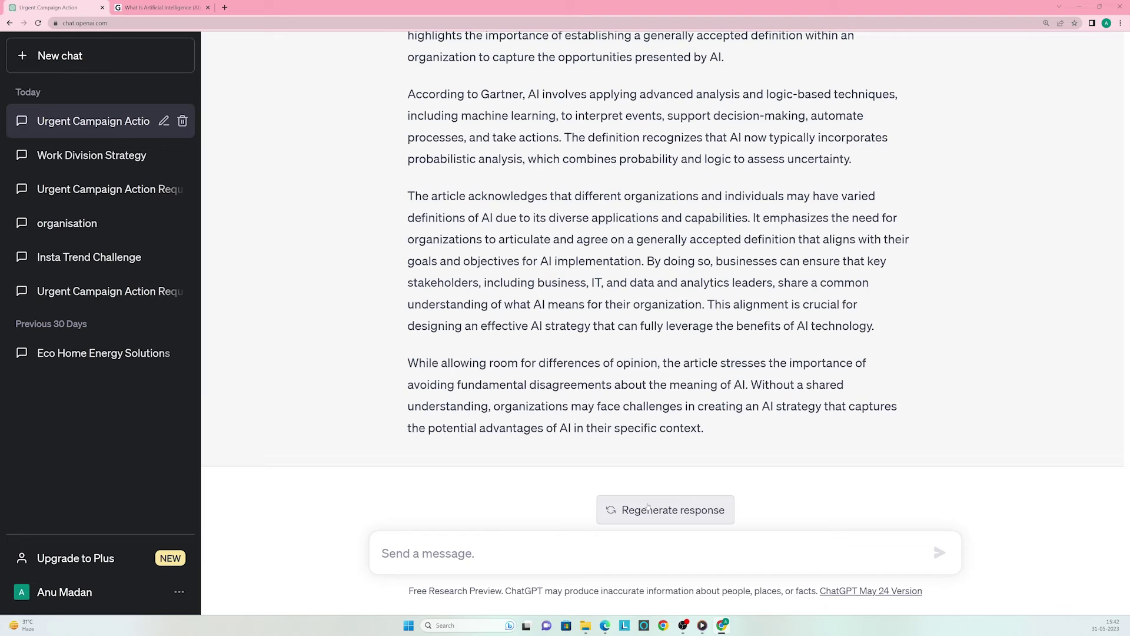
Regenerate the article summary and compare versions 1/2 and 2/2, ending on 2/2
left_click(648, 508)
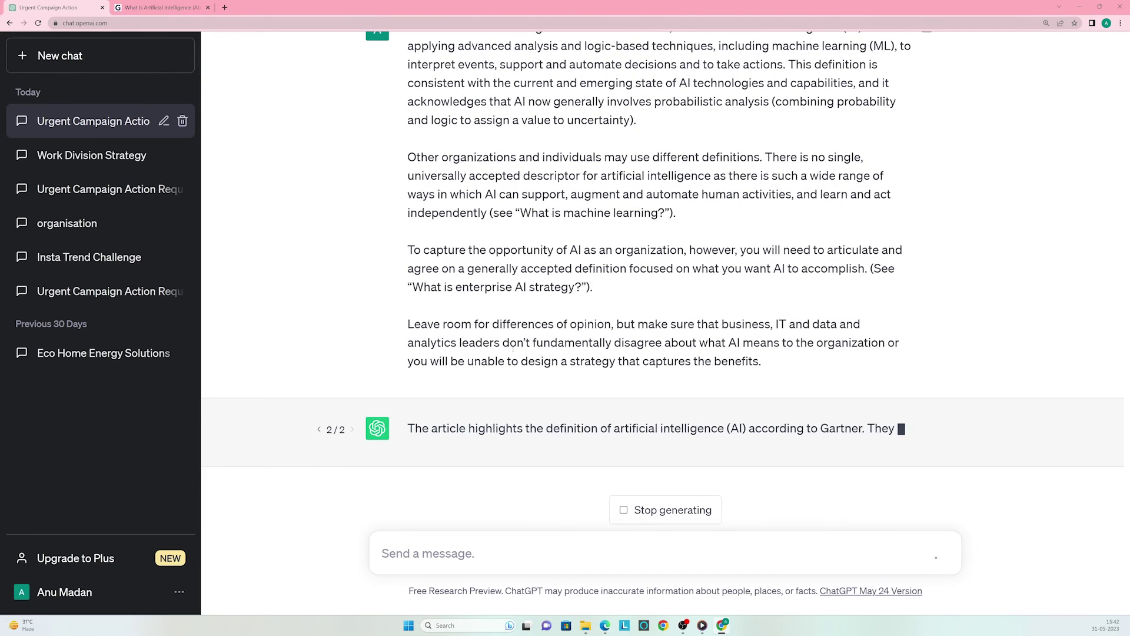
scroll(517, 345, "up", 8)
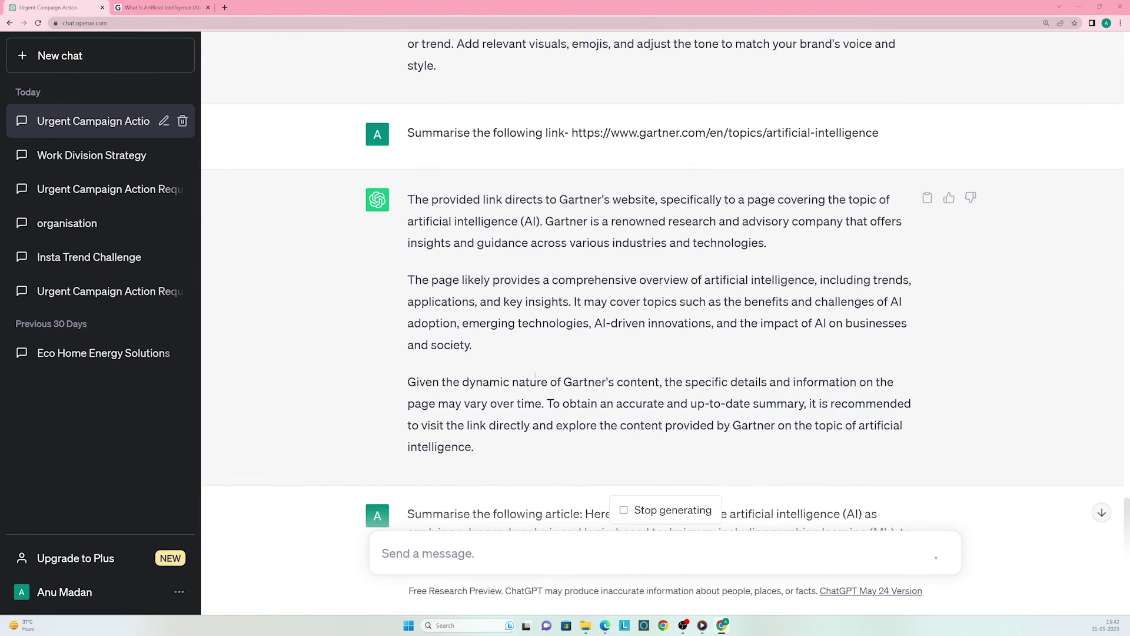
scroll(535, 376, "down", 15)
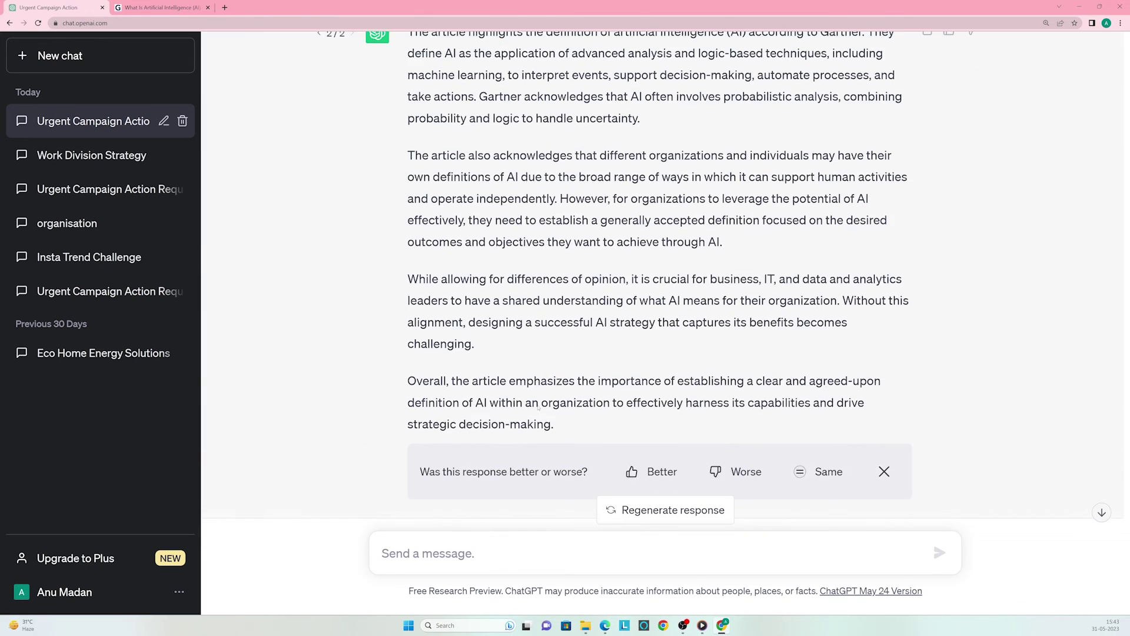
scroll(539, 408, "up", 3)
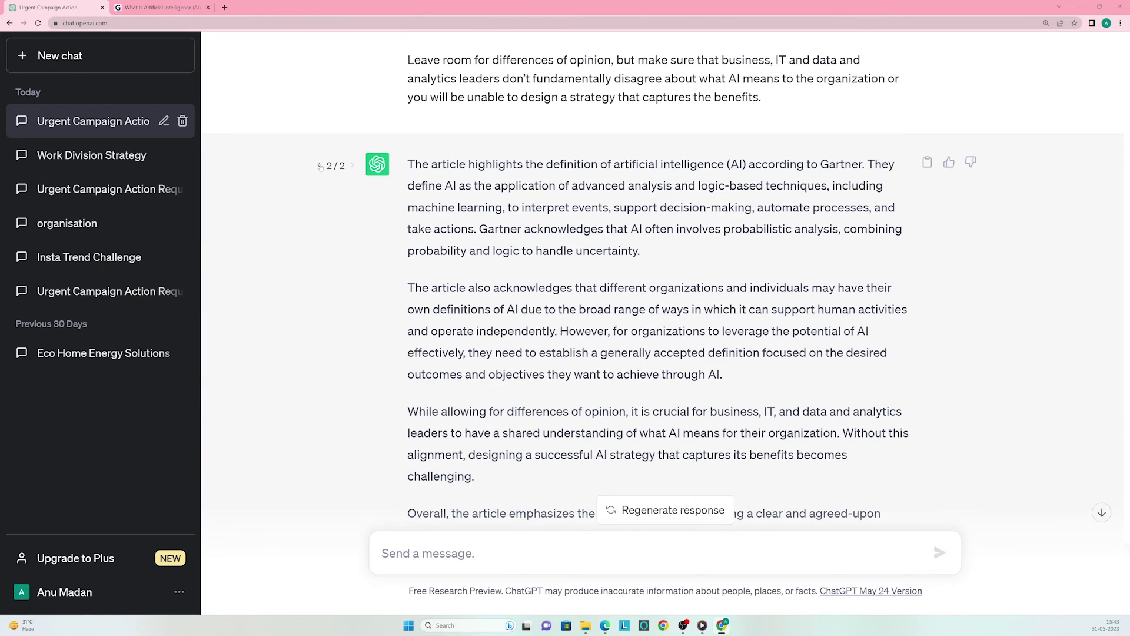
left_click(319, 166)
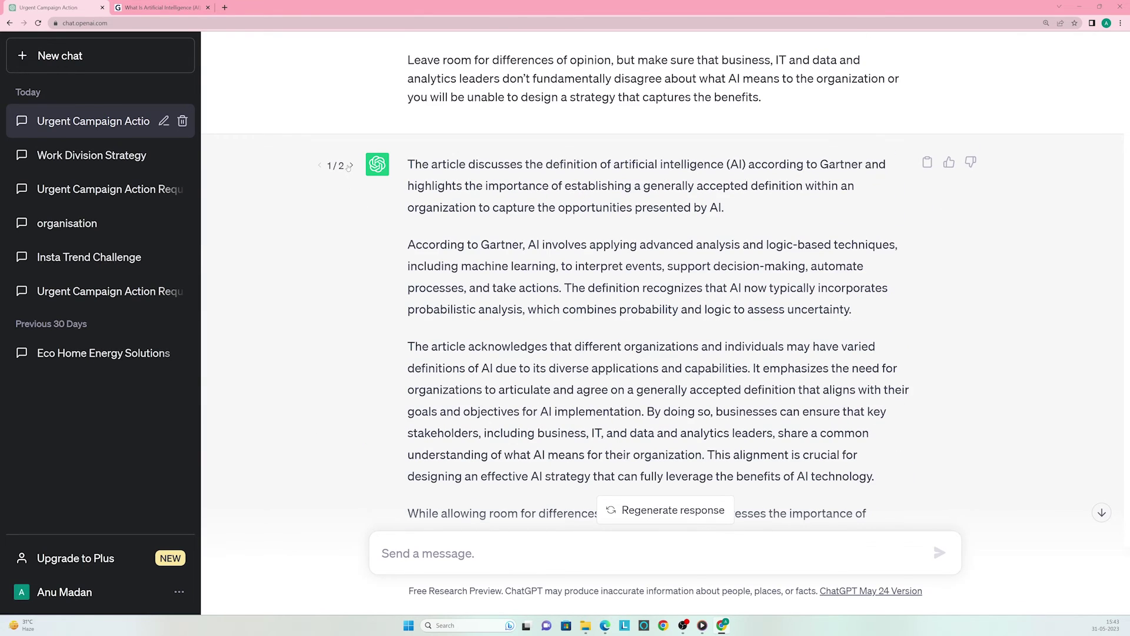
left_click(350, 166)
scroll(598, 273, "down", 2)
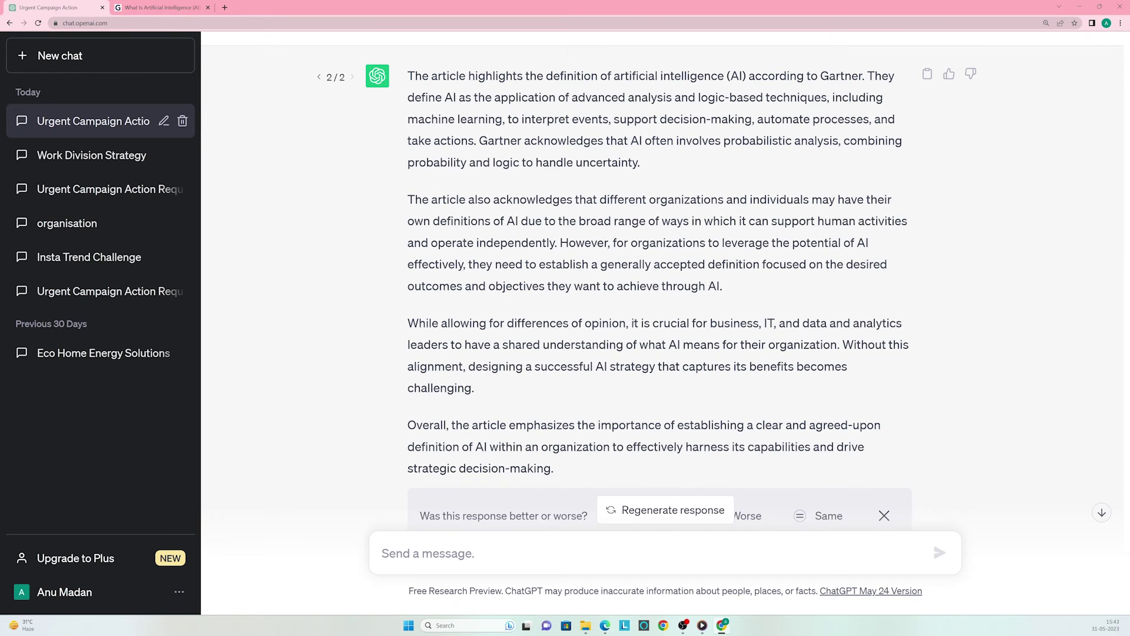
scroll(594, 291, "up", 3)
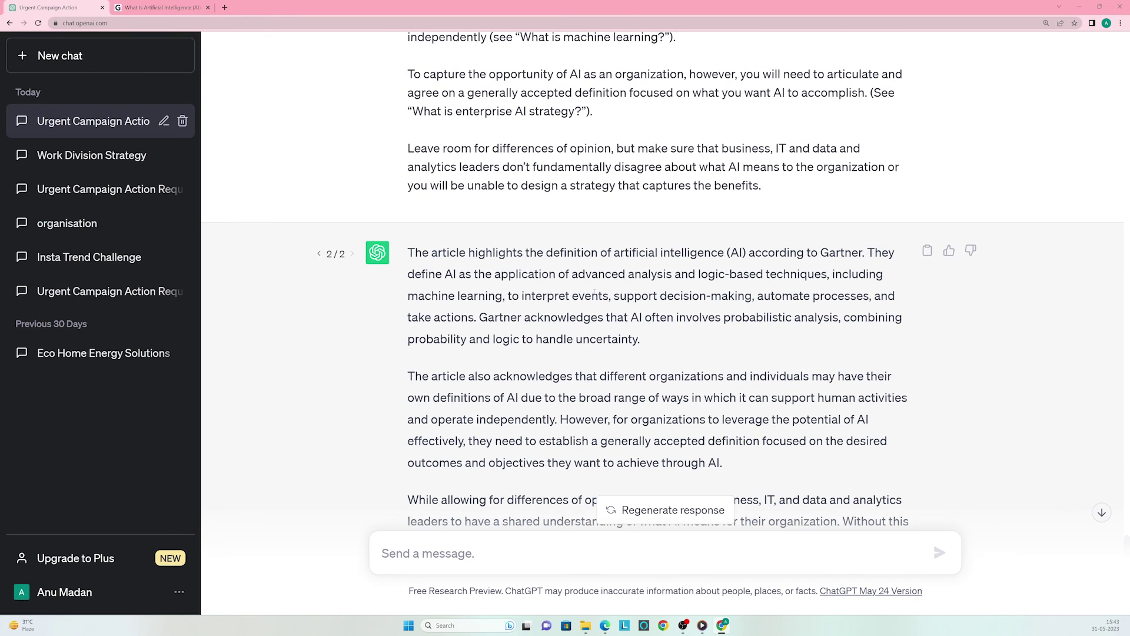